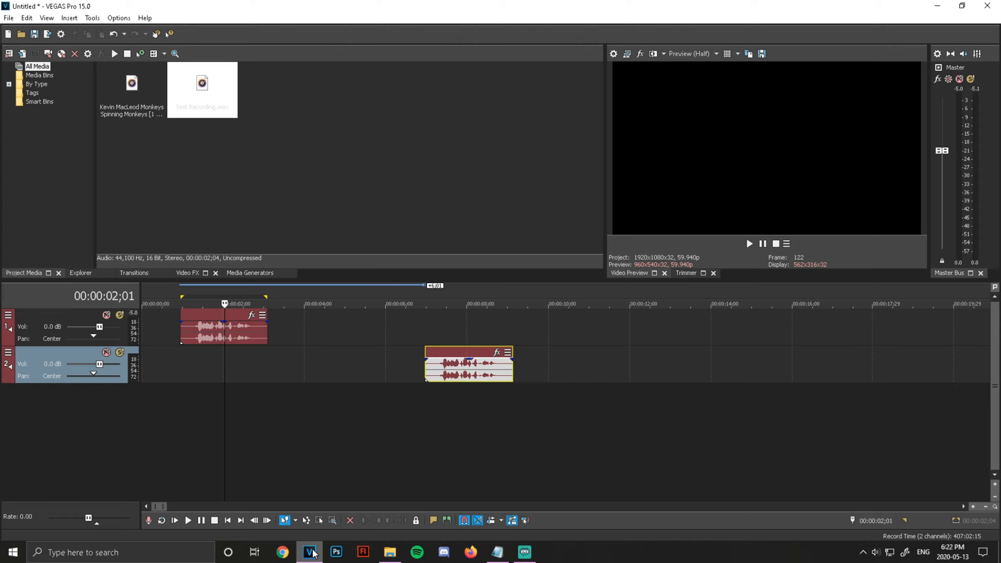
pyautogui.press('XF86AudioRaiseVolume')
pyautogui.click(471, 364)
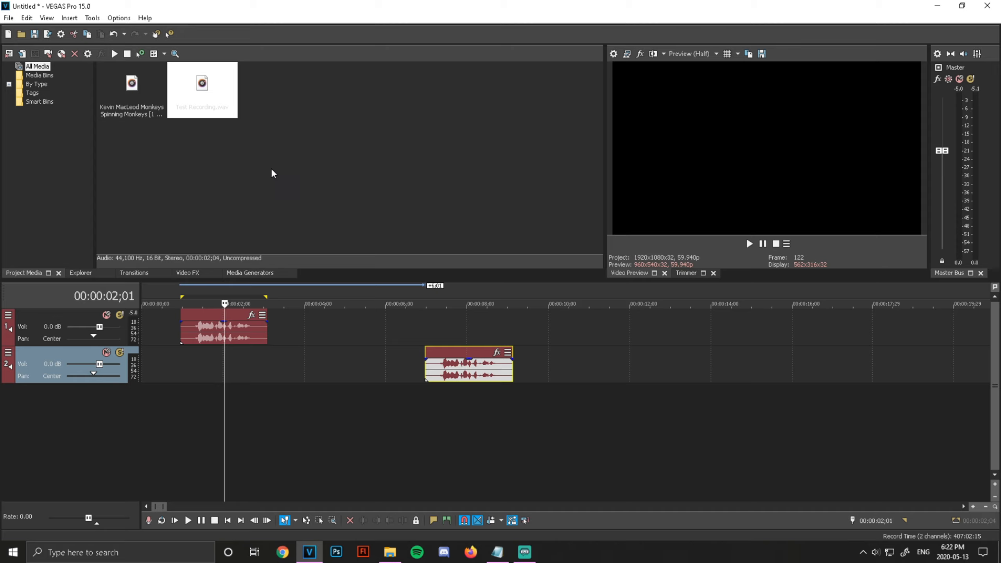
pyautogui.click(186, 354)
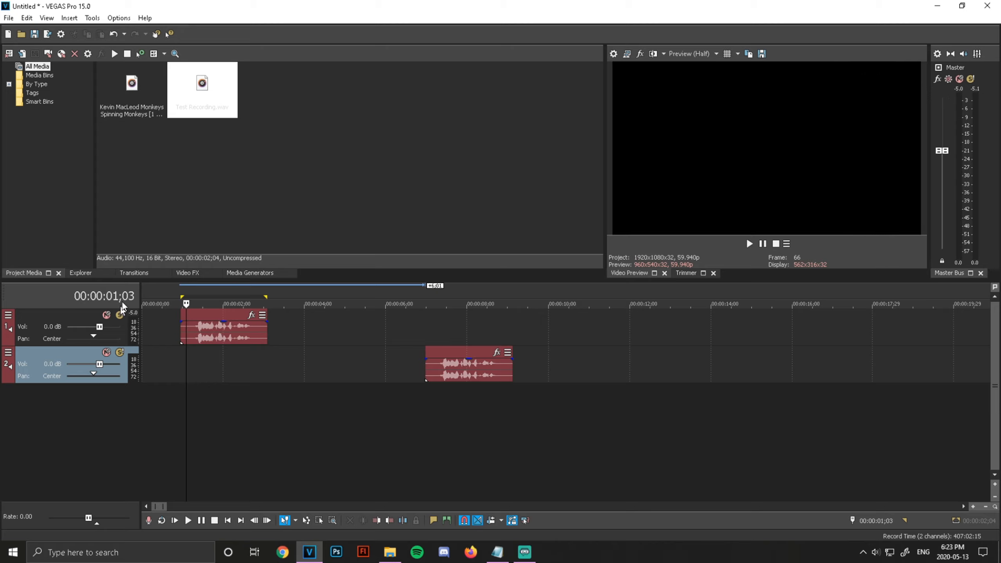
# Set the pan mode of both audio tracks to Balance (0 dB Center)
pyautogui.rightClick(93, 335)
pyautogui.click(96, 481)
pyautogui.rightClick(94, 333)
pyautogui.click(118, 357)
pyautogui.rightClick(96, 372)
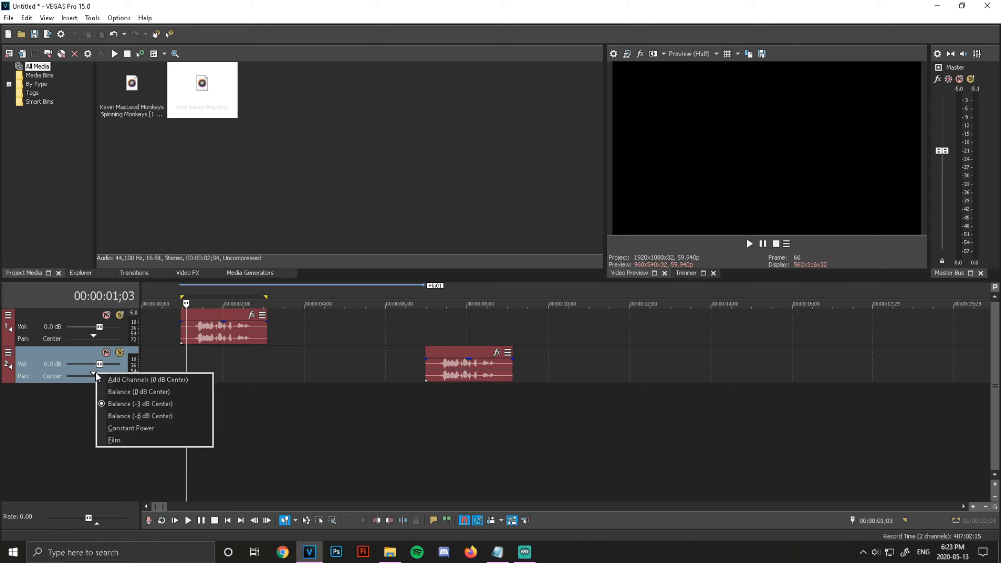
pyautogui.click(127, 390)
pyautogui.rightClick(95, 374)
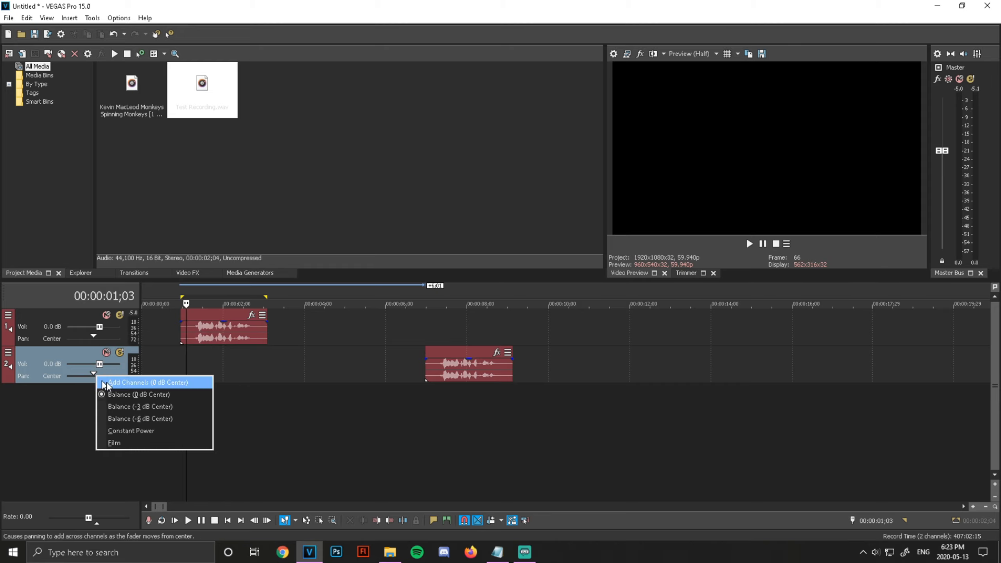
pyautogui.click(91, 455)
# Play the timeline from the start of the first track 1 clip to check its output level
pyautogui.click(180, 397)
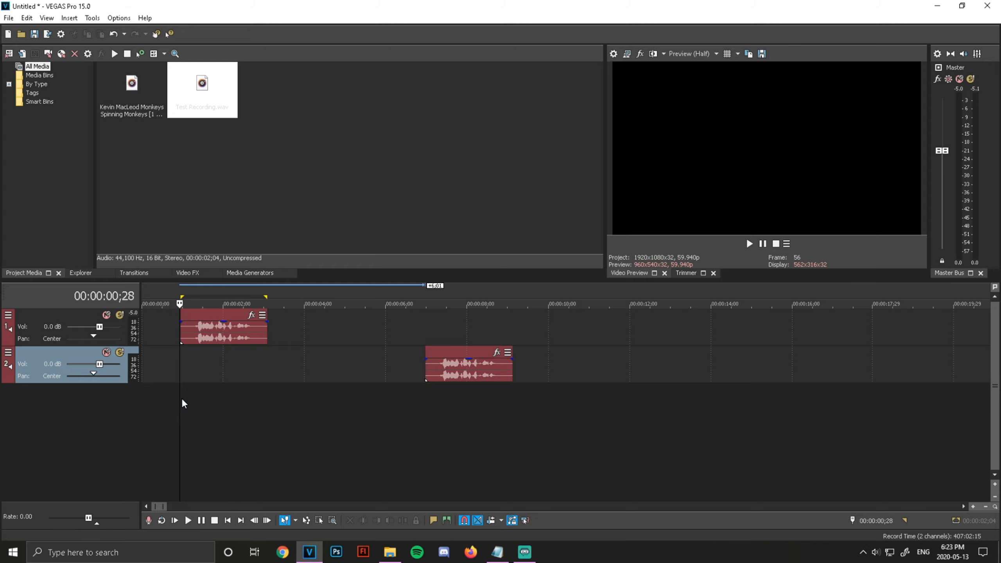
pyautogui.click(749, 245)
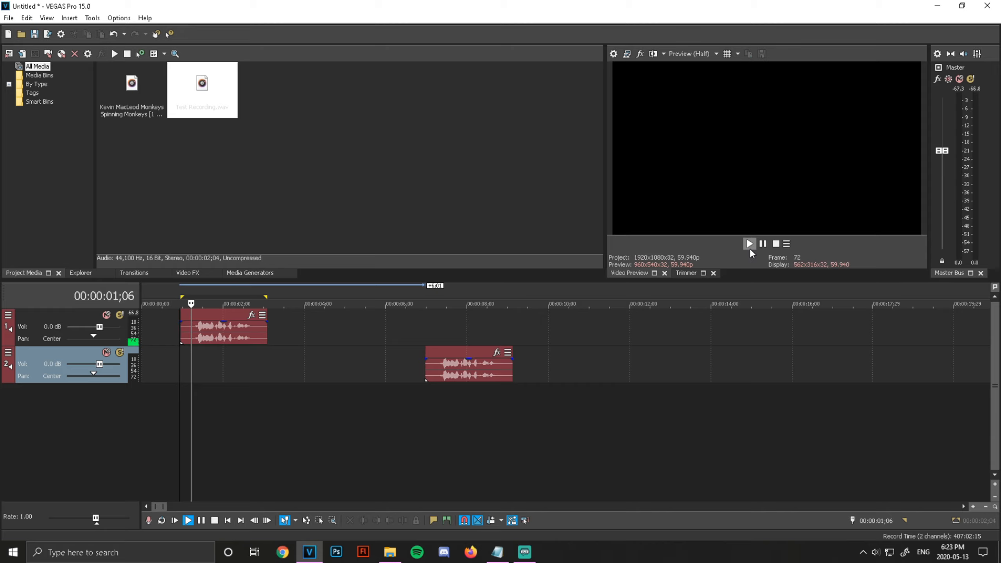
pyautogui.click(775, 244)
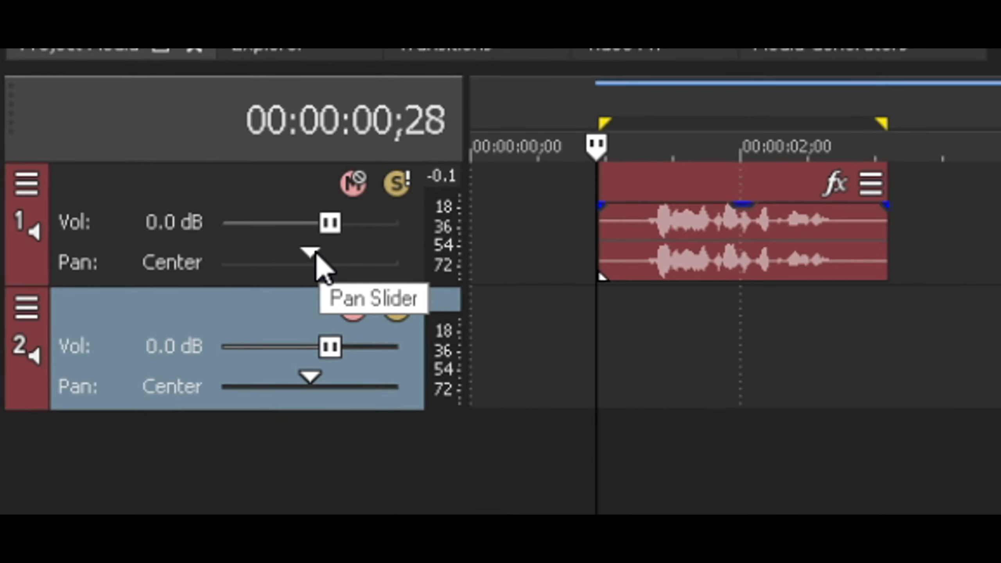
# Set track 1's pan mode to Balance (-3 dB Center) and play the clip to check the master level
pyautogui.rightClick(316, 256)
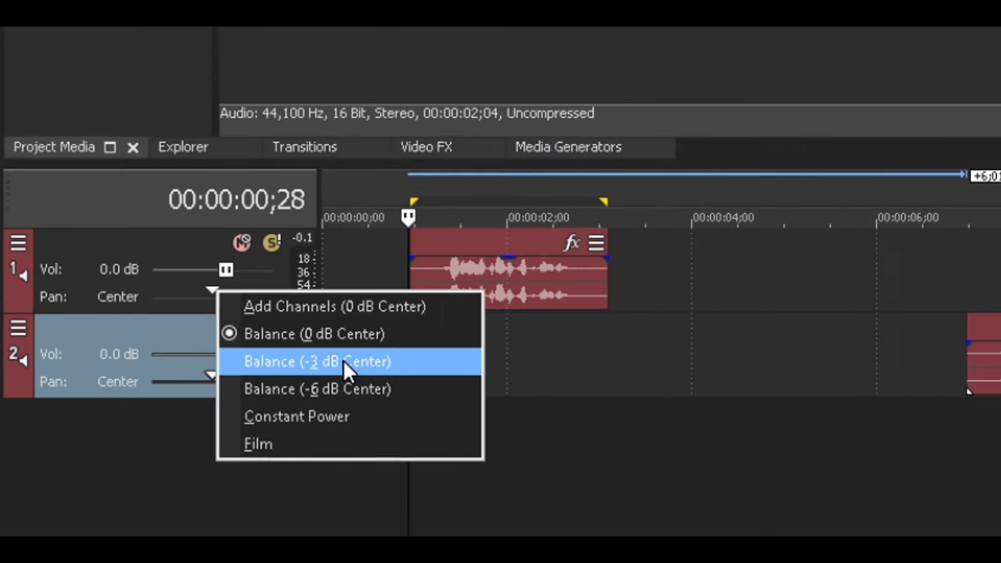
pyautogui.click(502, 357)
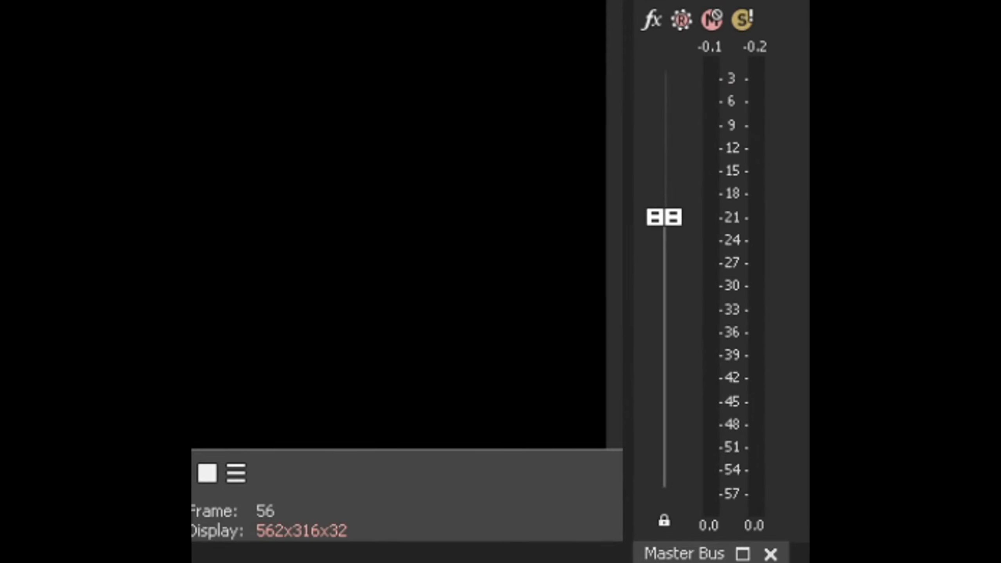
pyautogui.click(749, 243)
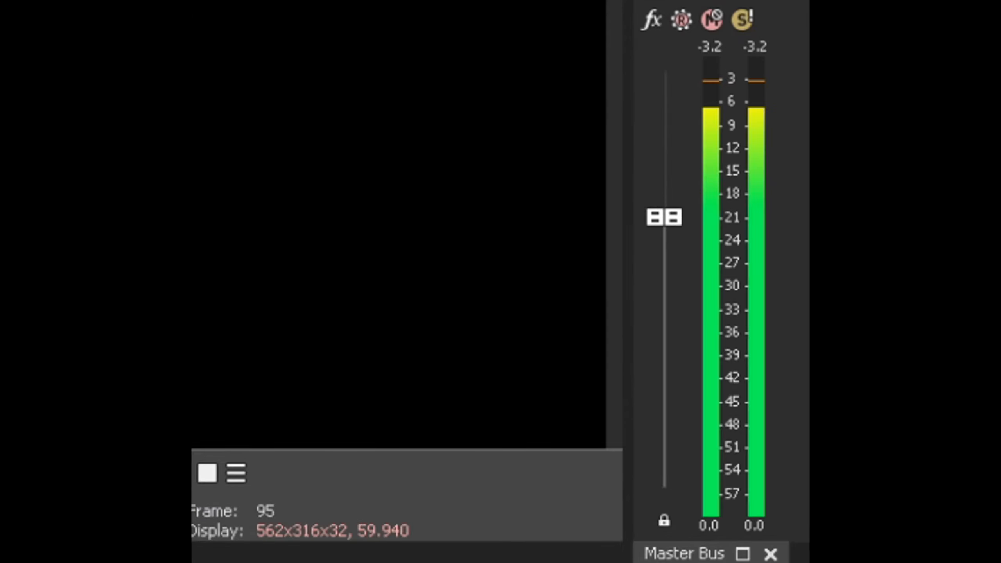
pyautogui.click(207, 473)
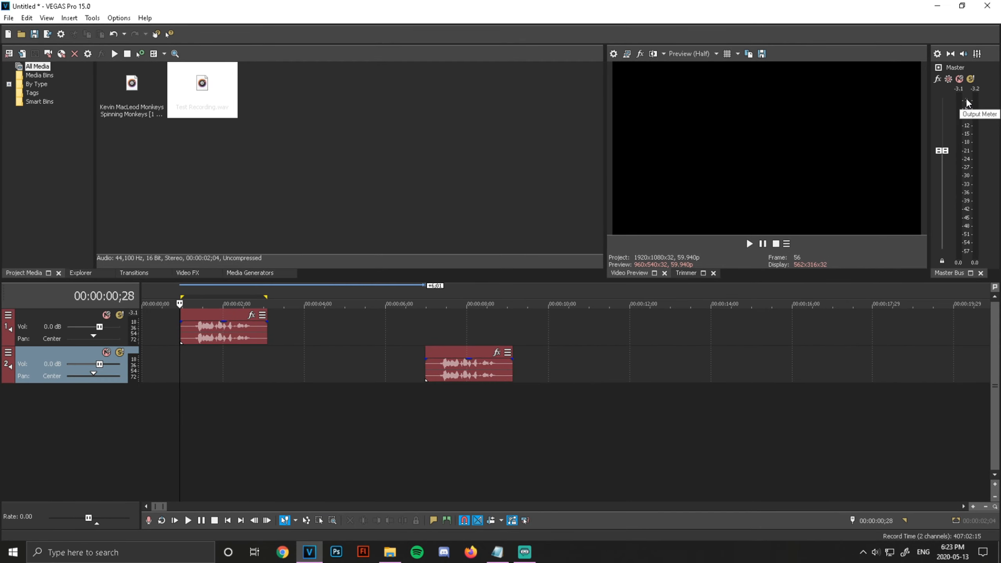
# Move the short recording clip on track 2 directly beneath the first clip on track 1, aligning their starts
pyautogui.scroll(-5, 341, 340)
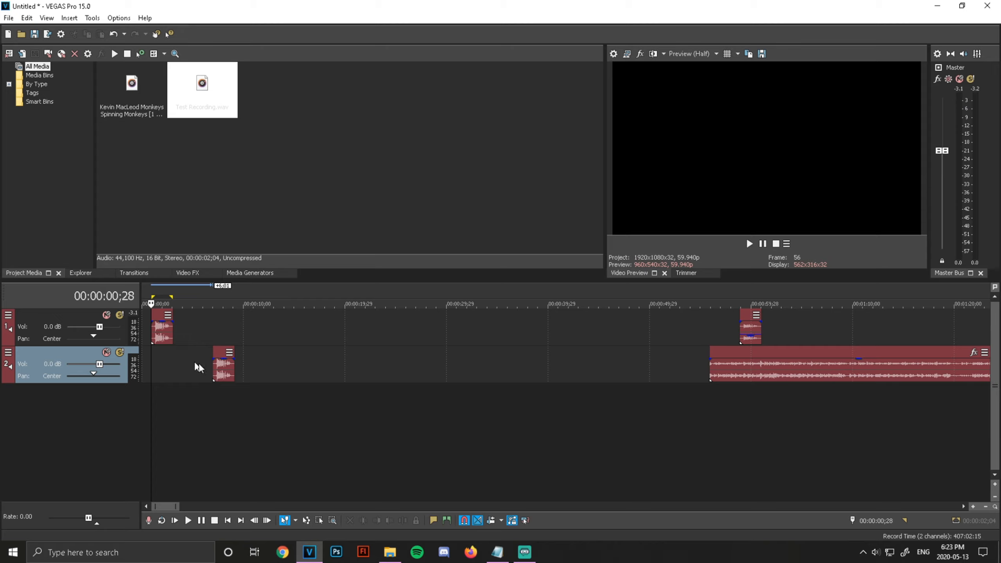
pyautogui.moveTo(230, 374); pyautogui.dragTo(166, 377)
pyautogui.click(164, 387)
pyautogui.scroll(8, 164, 383)
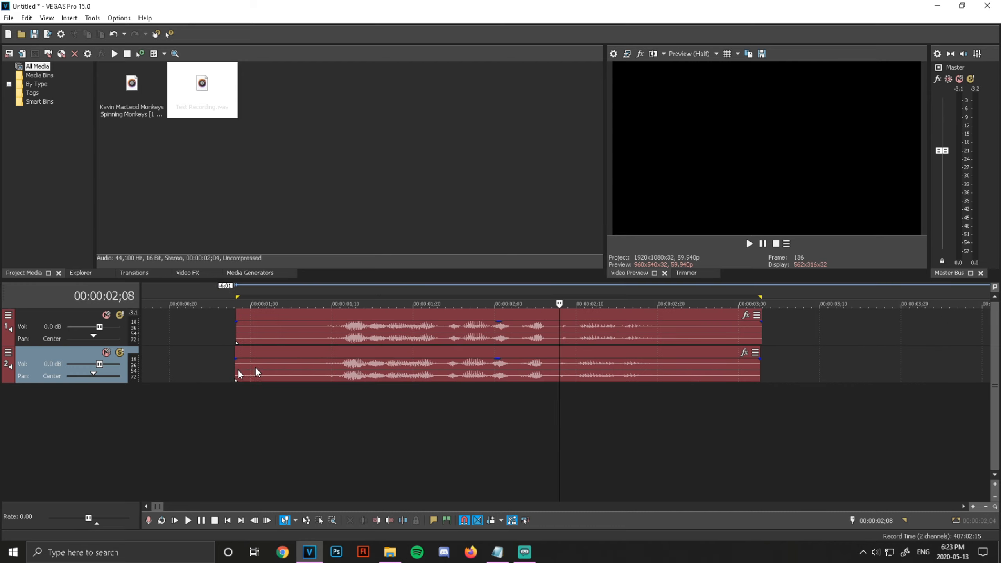
pyautogui.scroll(-5, 433, 366)
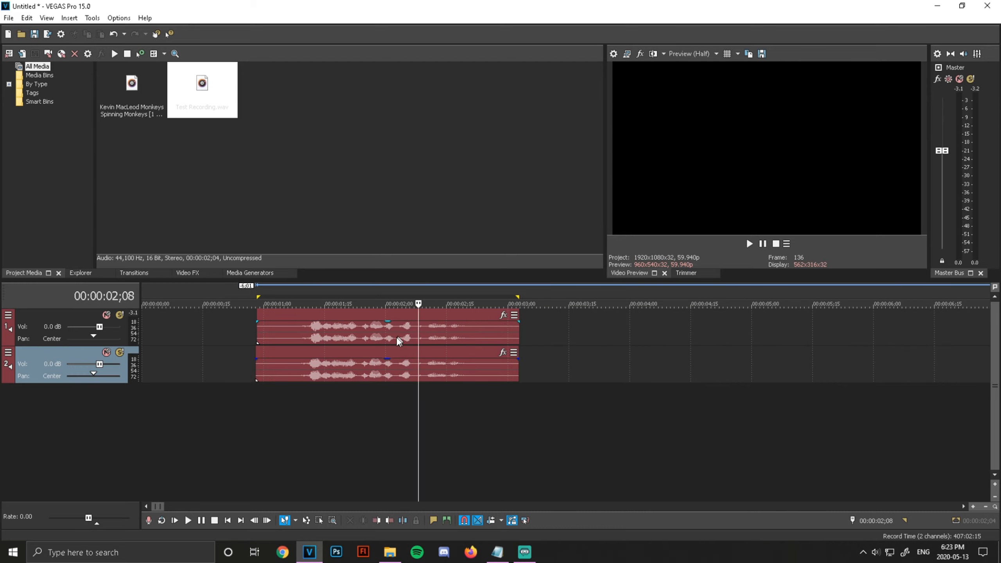
# Set track 2's pan mode to Balance (-3 dB Center), play both clips together from their start, and reset the master peak readings
pyautogui.rightClick(91, 374)
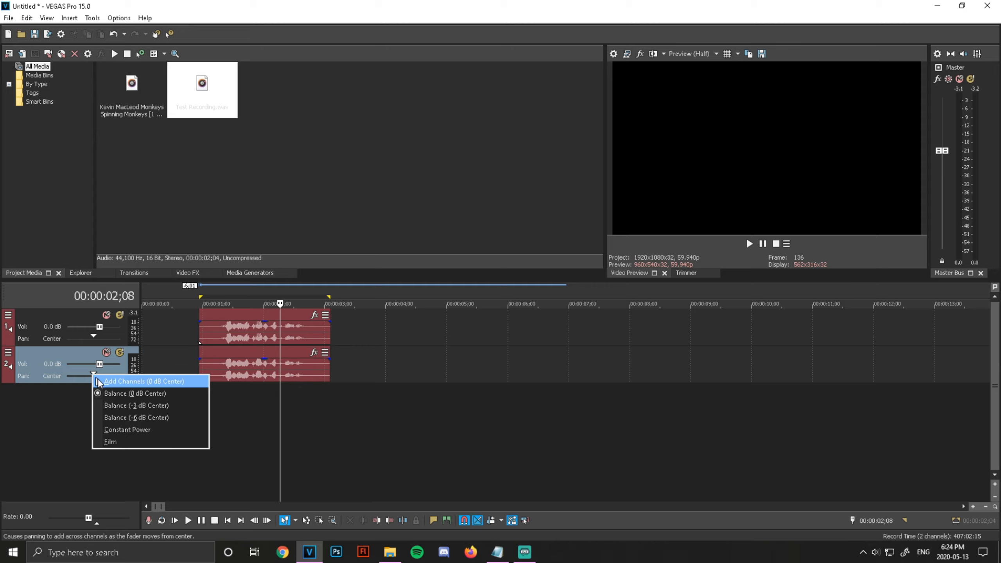
pyautogui.click(139, 409)
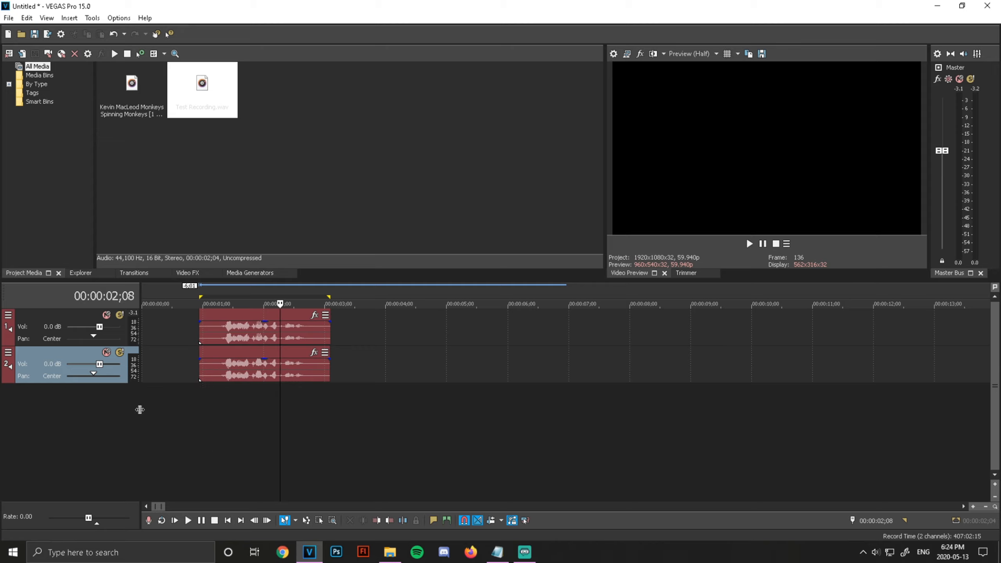
pyautogui.click(199, 404)
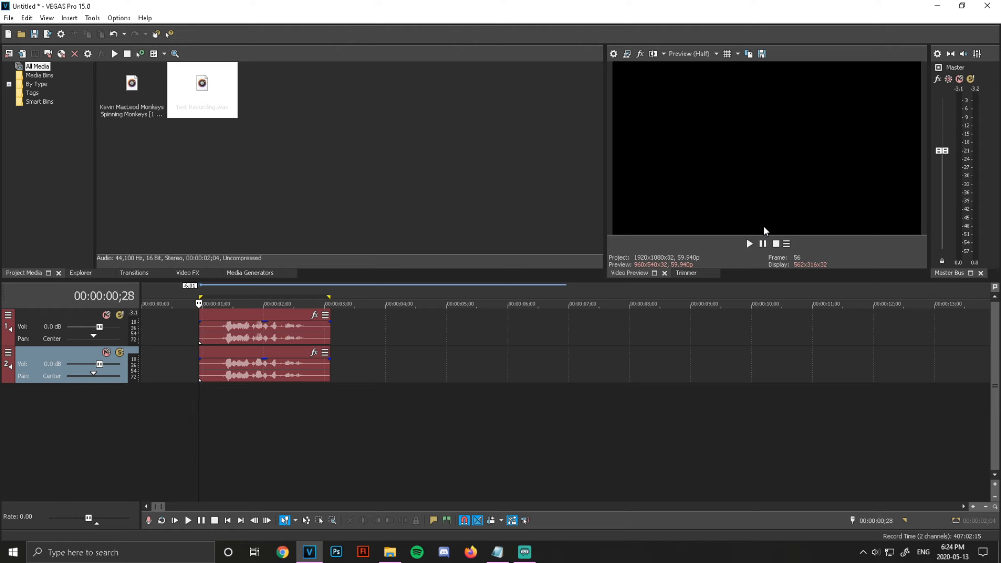
pyautogui.click(751, 243)
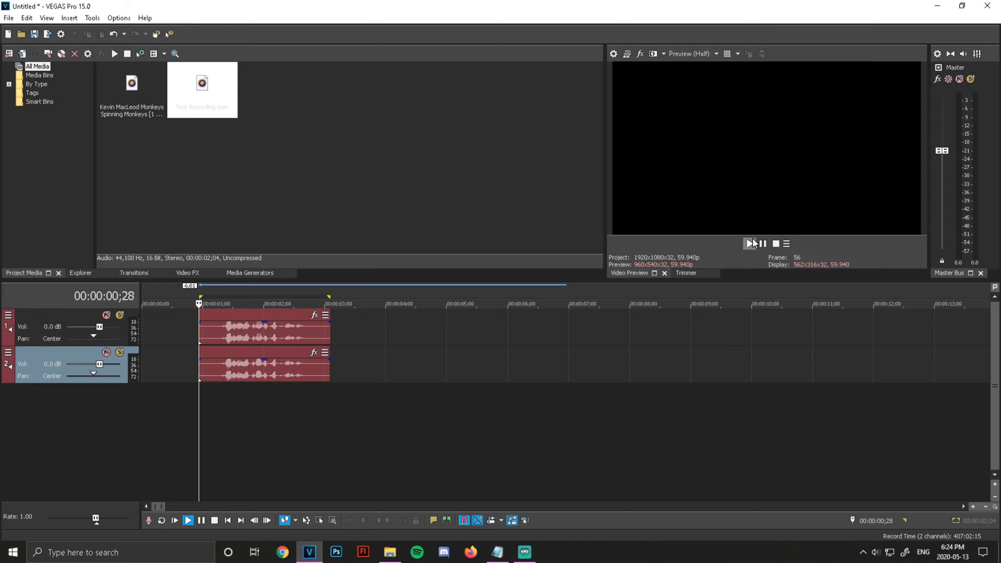
pyautogui.click(775, 244)
pyautogui.click(958, 88)
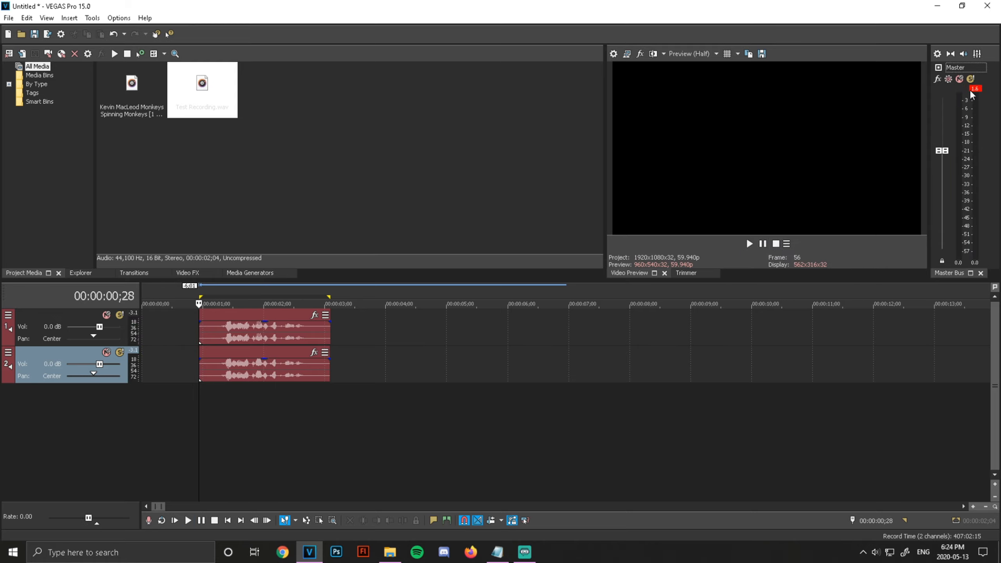
pyautogui.click(973, 88)
# Set both tracks' pan mode to Balance (-6 dB Center) and play the overlapping clips to check the master level
pyautogui.rightClick(93, 376)
pyautogui.click(126, 419)
pyautogui.rightClick(93, 341)
pyautogui.click(154, 382)
pyautogui.click(753, 245)
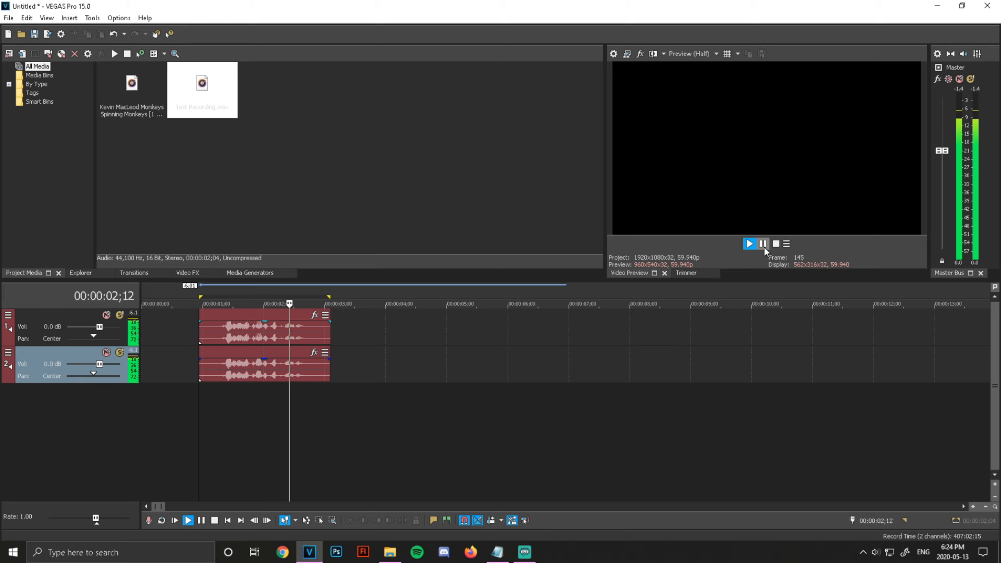
pyautogui.click(775, 245)
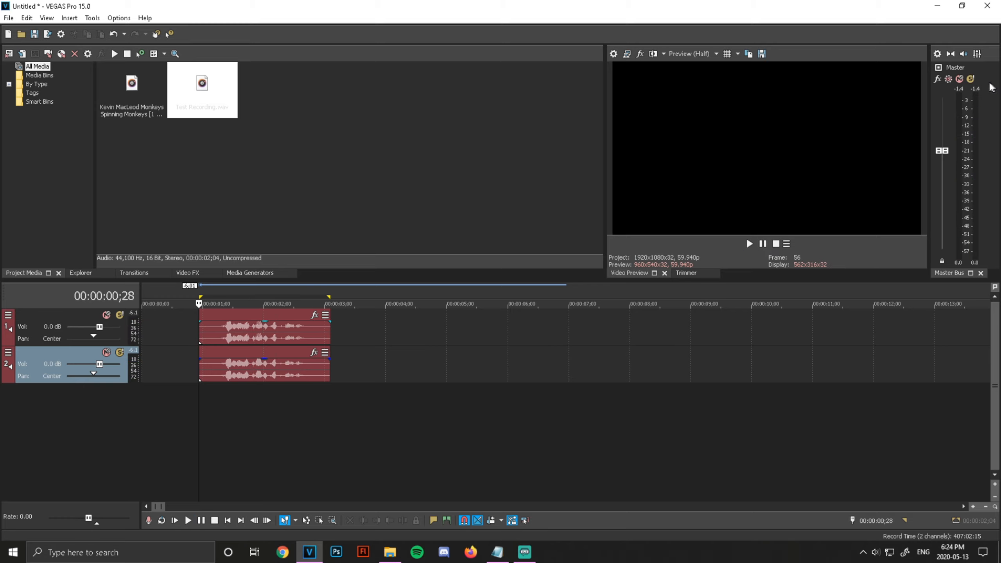
# Set the pan mode of both audio tracks to Balance (-3 dB Center)
pyautogui.rightClick(91, 375)
pyautogui.click(125, 409)
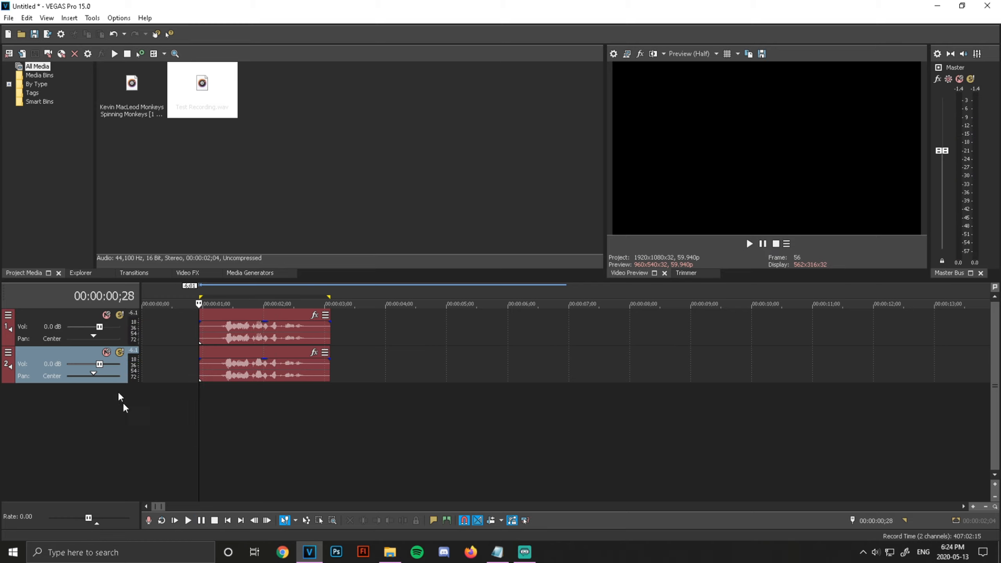
pyautogui.rightClick(94, 334)
pyautogui.click(139, 364)
pyautogui.scroll(-5, 430, 403)
pyautogui.scroll(2, 444, 399)
pyautogui.scroll(-2, 444, 399)
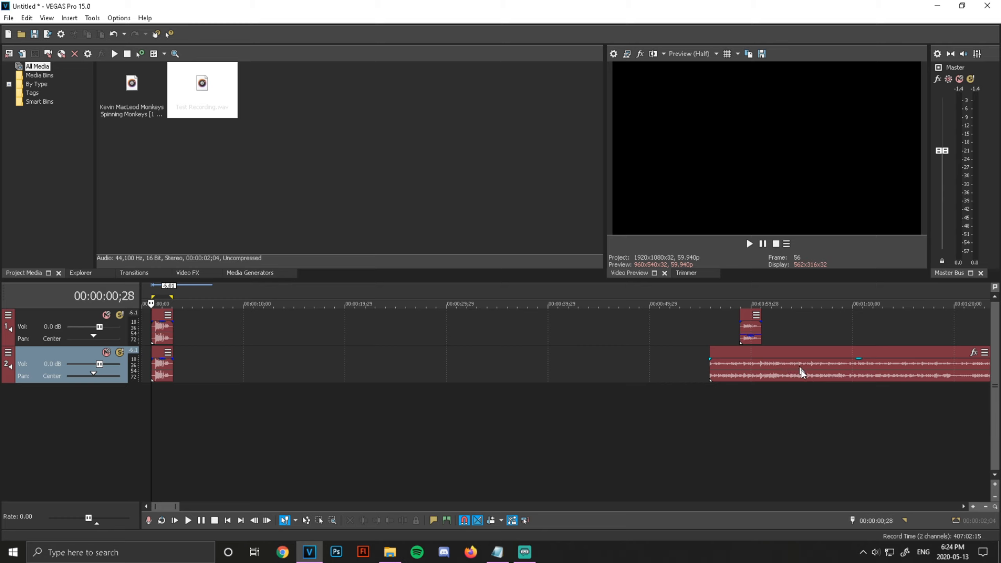
pyautogui.scroll(2, 244, 396)
pyautogui.scroll(-1, 246, 395)
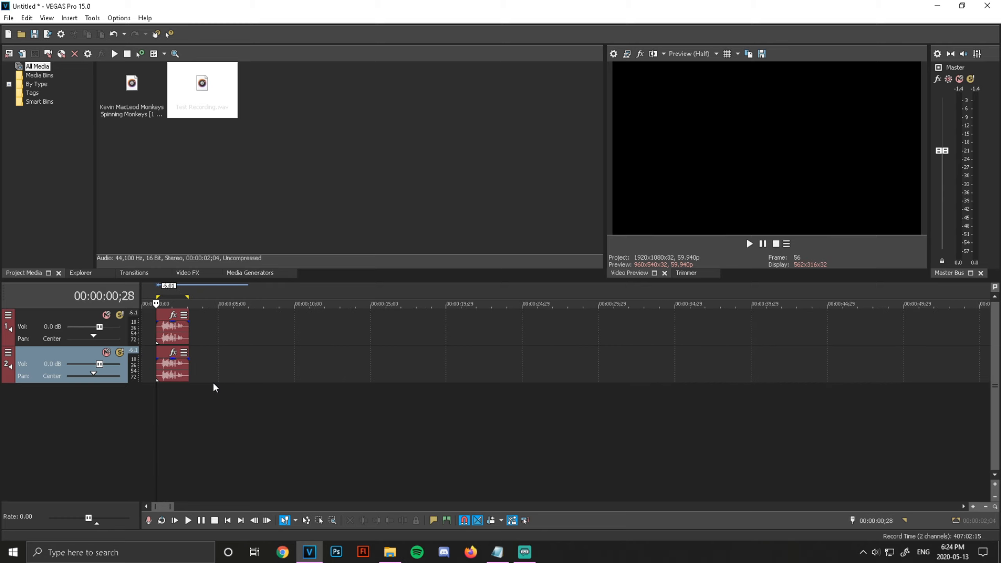
pyautogui.scroll(-2, 203, 357)
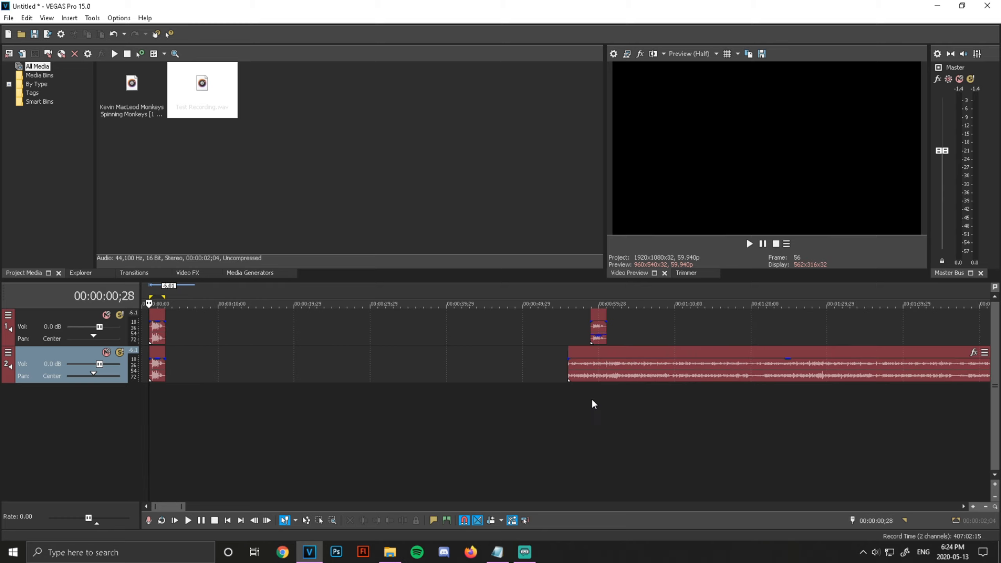
pyautogui.scroll(4, 397, 433)
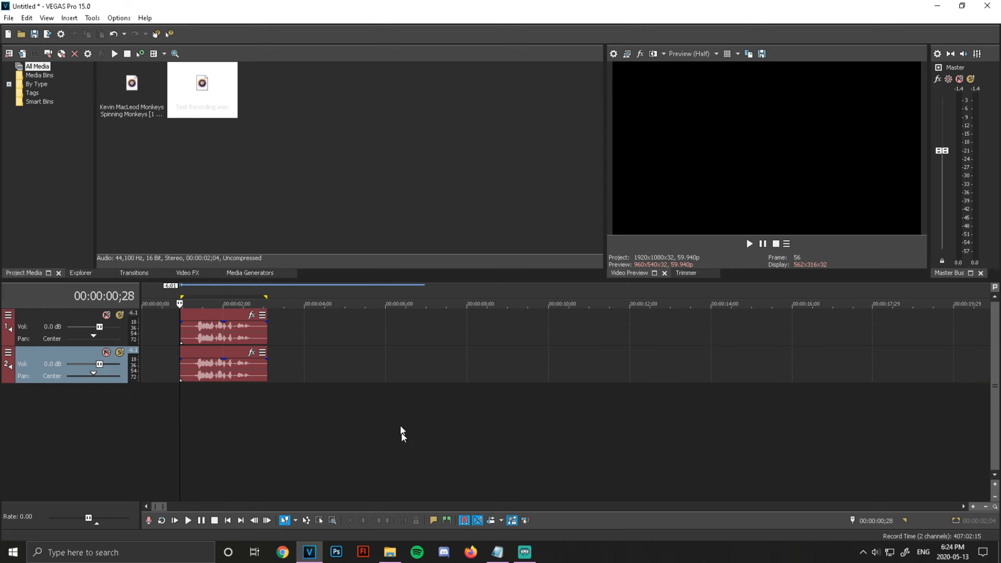
pyautogui.scroll(2, 401, 431)
# Inspect the gain handle of the short track 2 clip and view the audio event FX available for it
pyautogui.moveTo(309, 363); pyautogui.dragTo(307, 362)
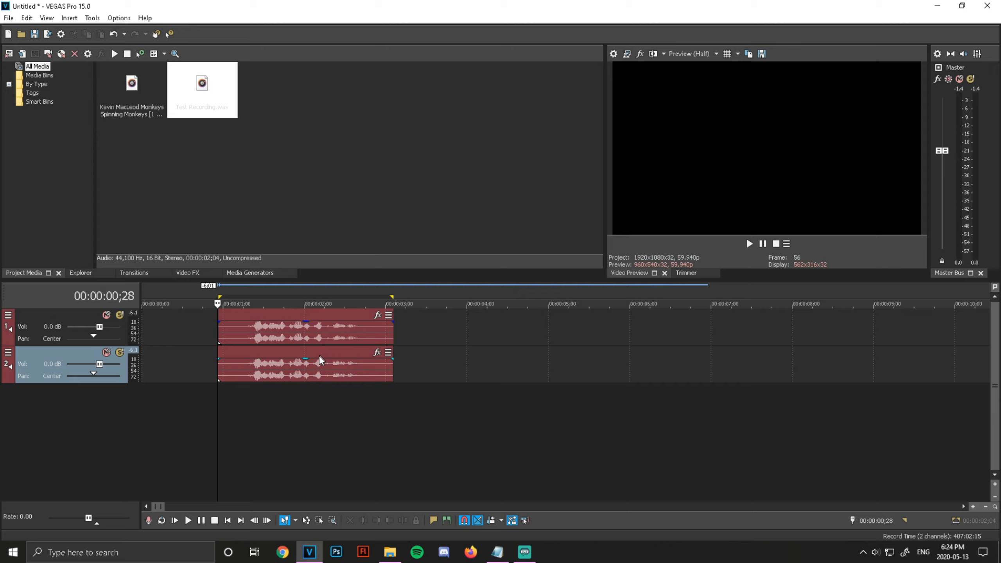
pyautogui.moveTo(319, 359)
pyautogui.moveTo(312, 358); pyautogui.dragTo(309, 359)
pyautogui.moveTo(503, 363); pyautogui.dragTo(536, 362)
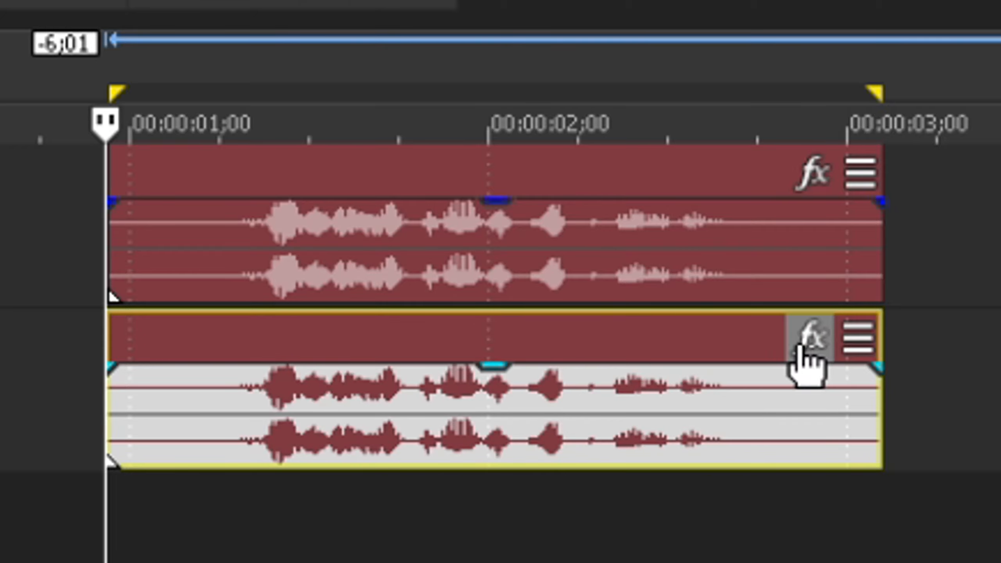
pyautogui.click(808, 338)
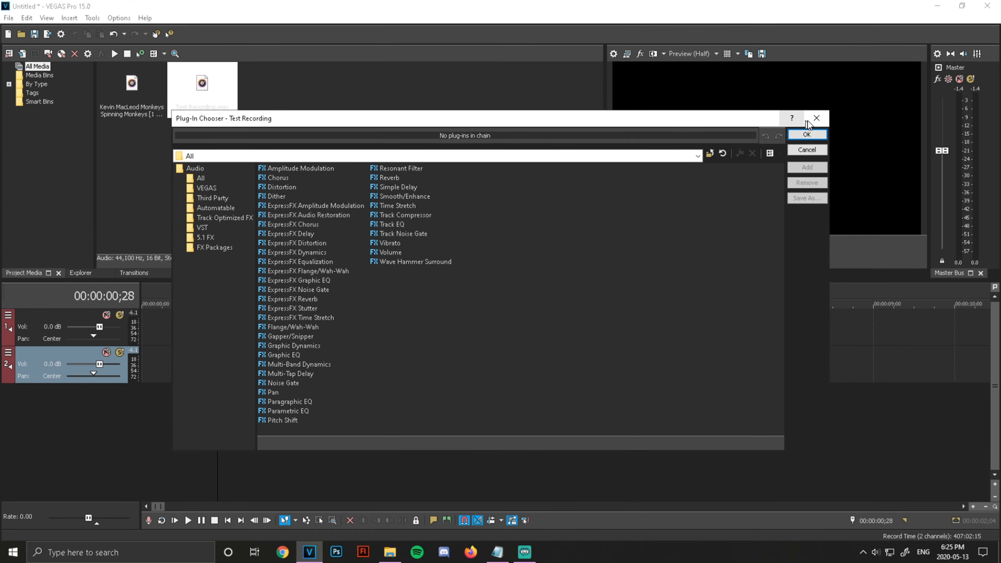
pyautogui.click(814, 119)
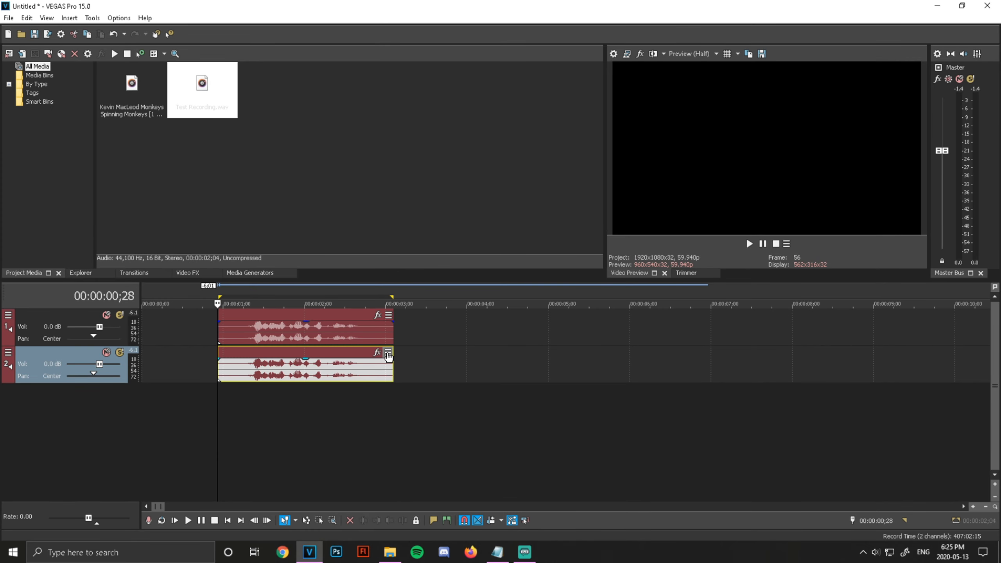
# Add the Volume plug-in to the event FX chain of the short recording clip on track 2
pyautogui.scroll(-5, 386, 352)
pyautogui.scroll(-6, 386, 355)
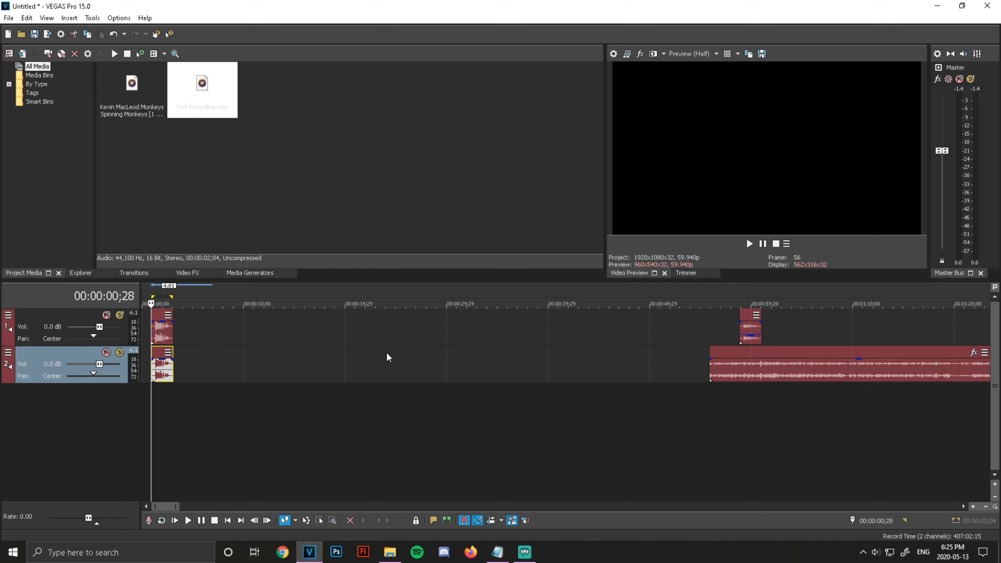
pyautogui.scroll(2, 247, 357)
pyautogui.scroll(2, 252, 386)
pyautogui.scroll(3, 260, 390)
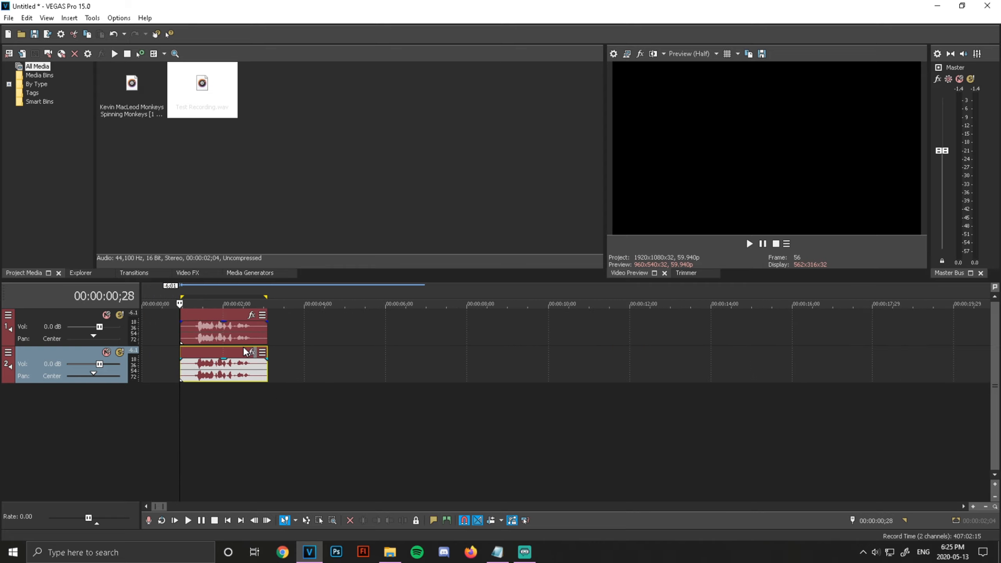
pyautogui.click(252, 351)
pyautogui.click(389, 251)
pyautogui.click(801, 169)
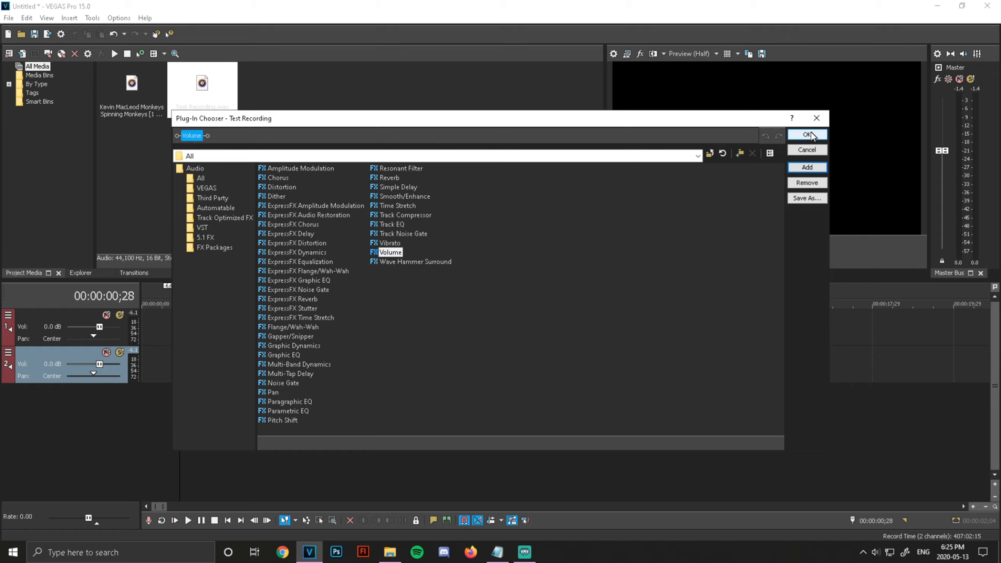
pyautogui.click(808, 135)
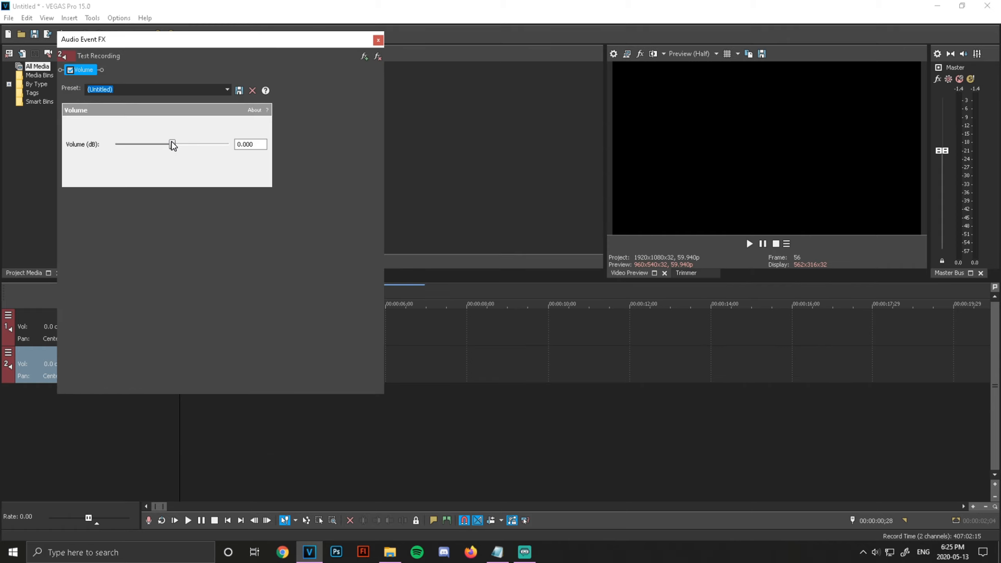
# Try lower levels in the clip's Volume effect, set its volume to 0 dB, and close the effect settings
pyautogui.moveTo(172, 141); pyautogui.dragTo(165, 142)
pyautogui.moveTo(160, 143)
pyautogui.mouseDown()
pyautogui.moveTo(151, 145)
pyautogui.moveTo(168, 144)
pyautogui.mouseUp()
pyautogui.moveTo(258, 145); pyautogui.dragTo(224, 146)
pyautogui.write('0')
pyautogui.click(379, 41)
# Remove the Volume plug-in from the track 2 clip's event FX chain and close the effect window
pyautogui.click(253, 354)
pyautogui.click(378, 56)
pyautogui.click(378, 40)
pyautogui.scroll(2, 181, 443)
pyautogui.scroll(-2, 264, 362)
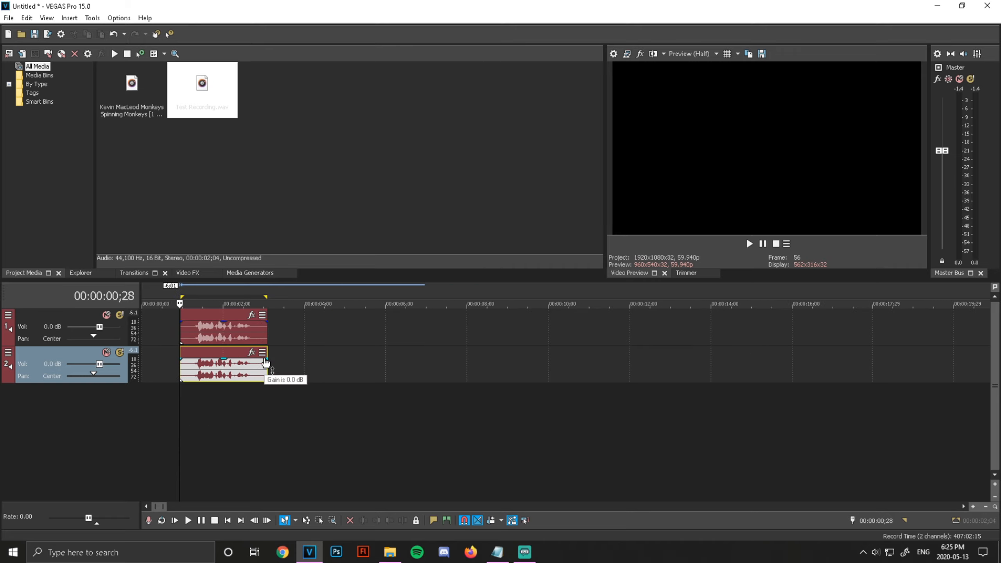
# Play back the overlap of the track 1 recording and the track 2 music from 00:00:57;24, with the system volume lowered, and stop
pyautogui.scroll(-5, 266, 363)
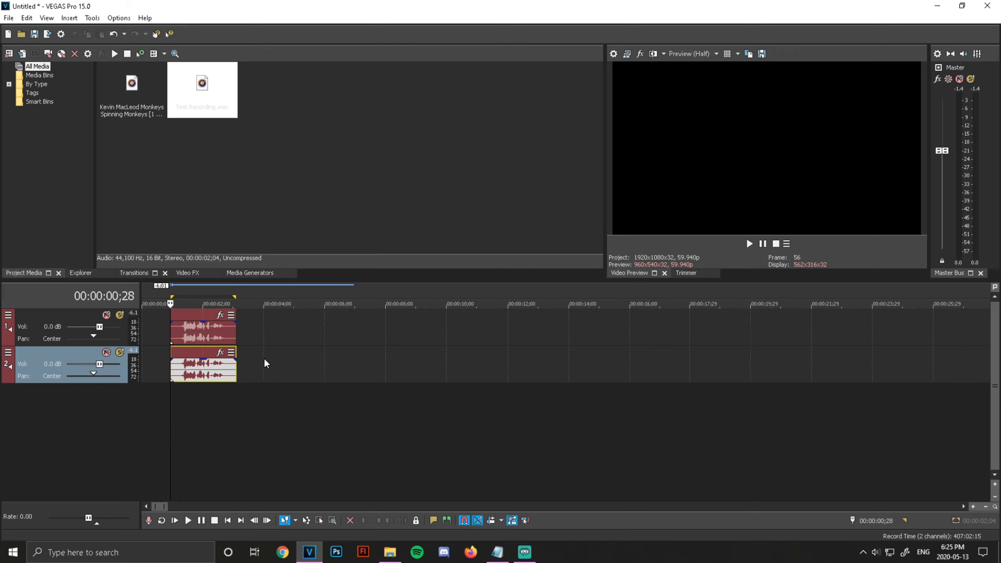
pyautogui.click(438, 402)
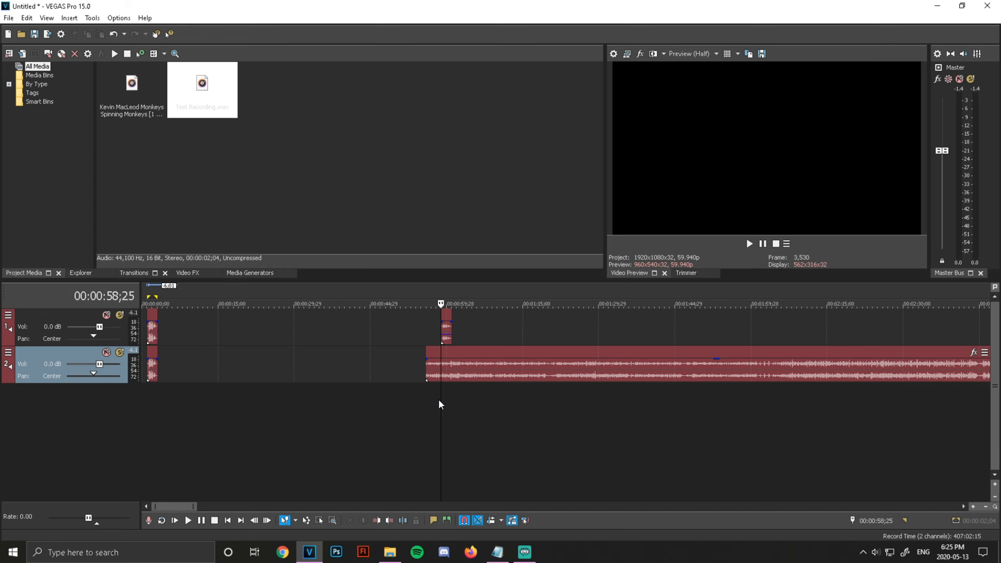
pyautogui.scroll(6, 439, 402)
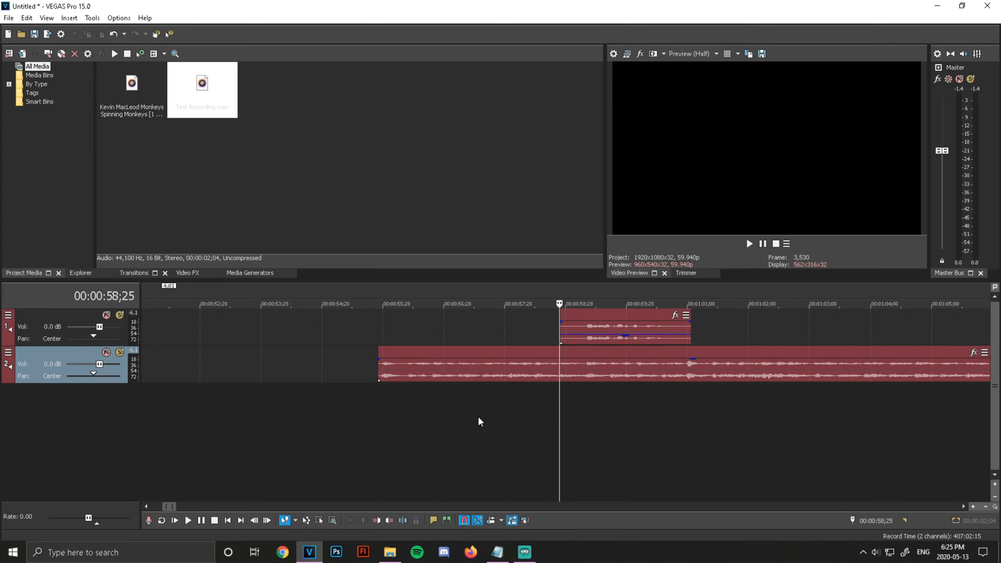
pyautogui.scroll(-1, 477, 418)
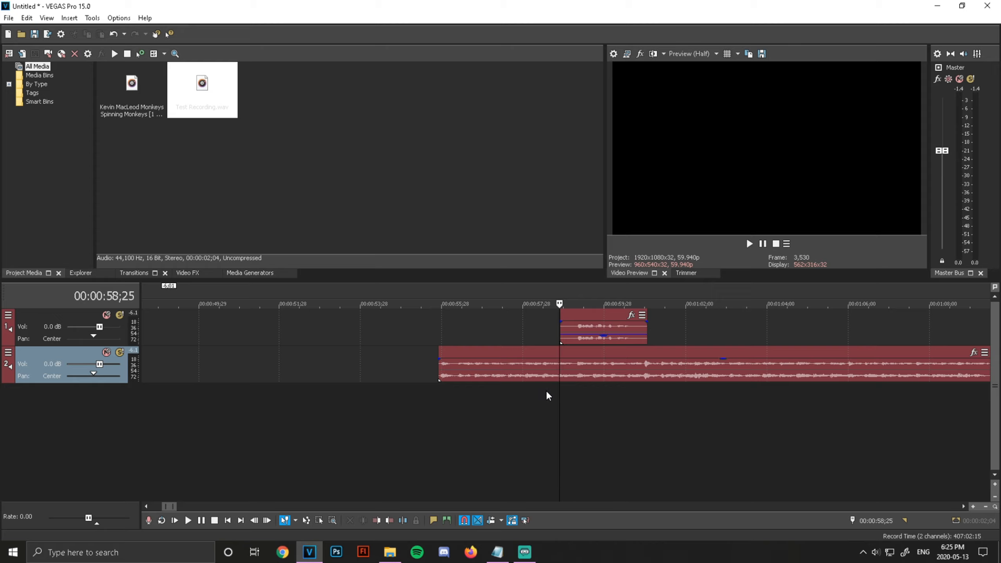
pyautogui.click(544, 412)
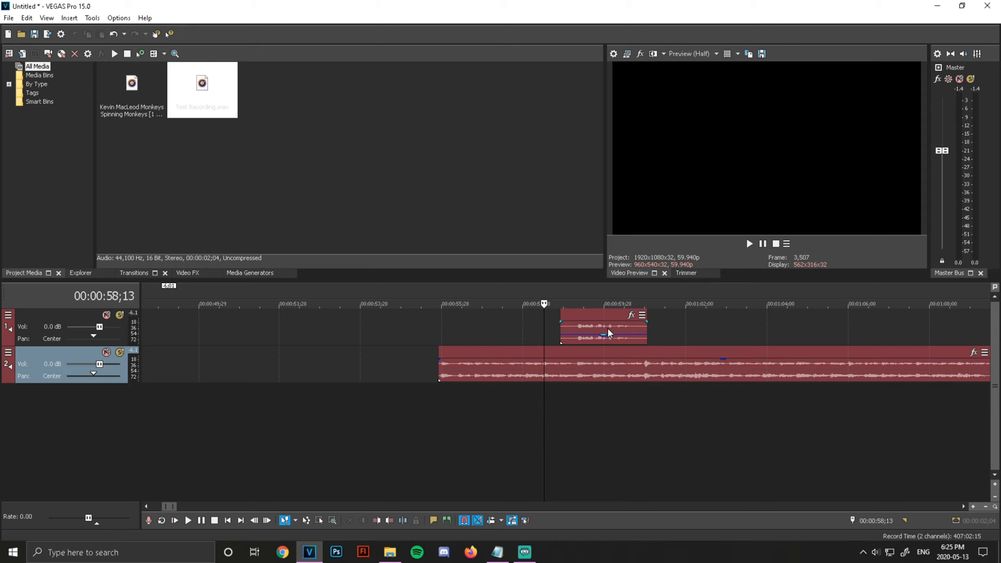
pyautogui.moveTo(605, 339); pyautogui.dragTo(595, 343)
pyautogui.click(516, 394)
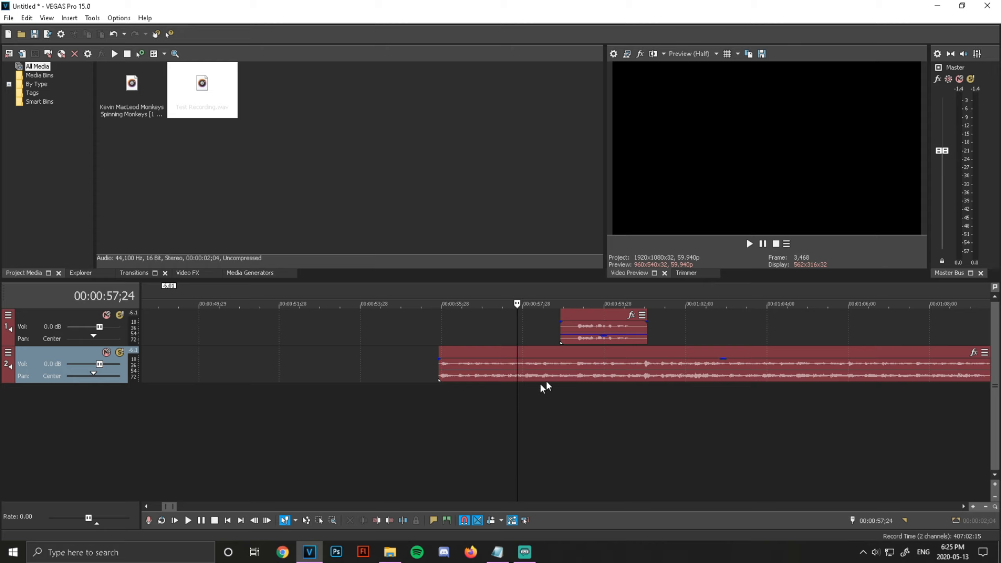
pyautogui.press('XF86AudioLowerVolume')
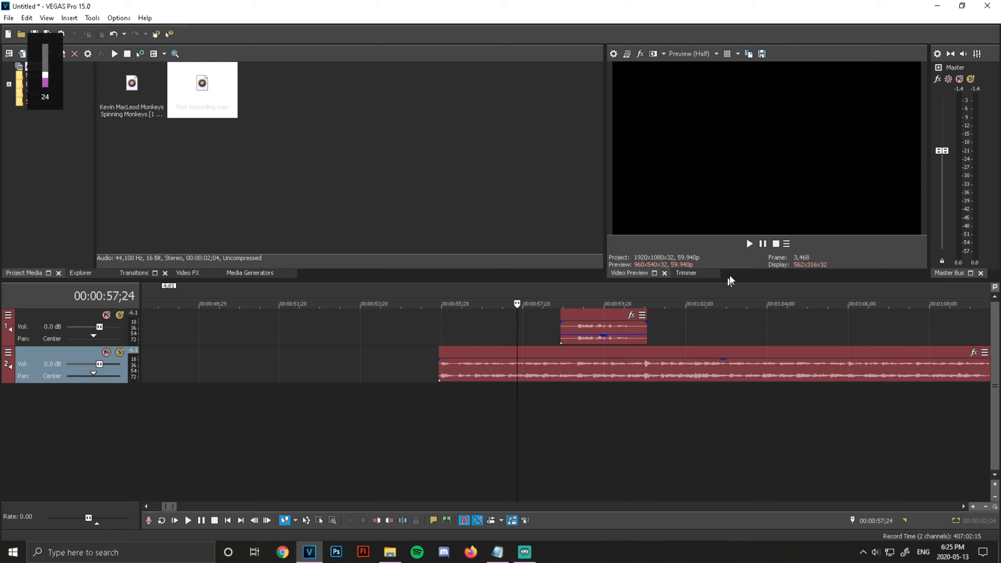
pyautogui.click(752, 244)
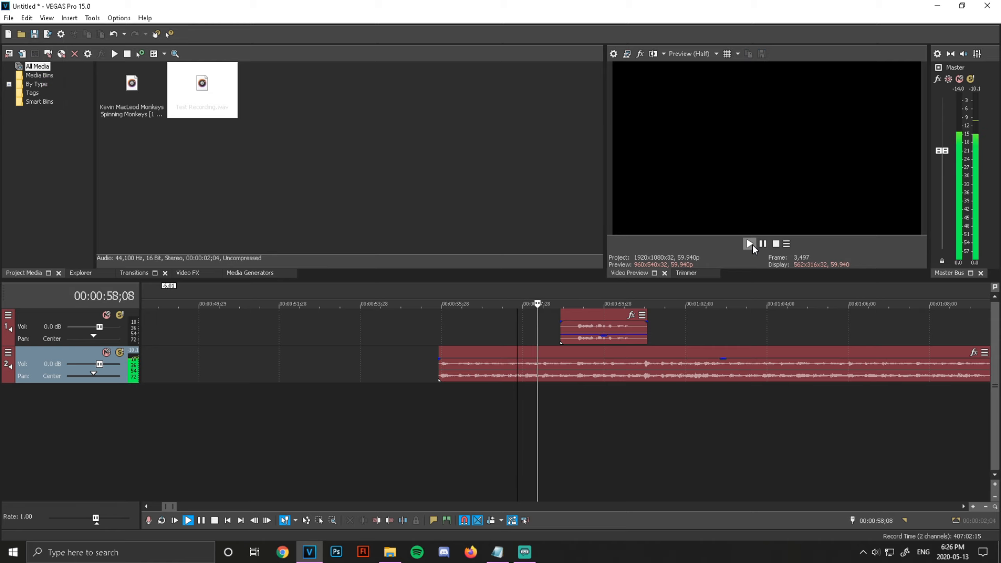
pyautogui.click(776, 245)
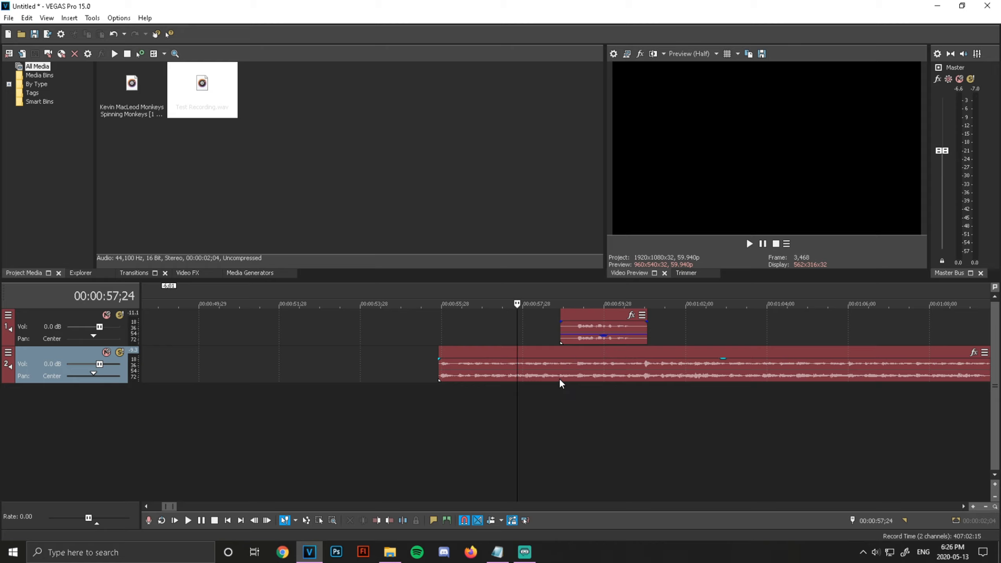
# Insert a volume envelope on track 2
pyautogui.rightClick(40, 352)
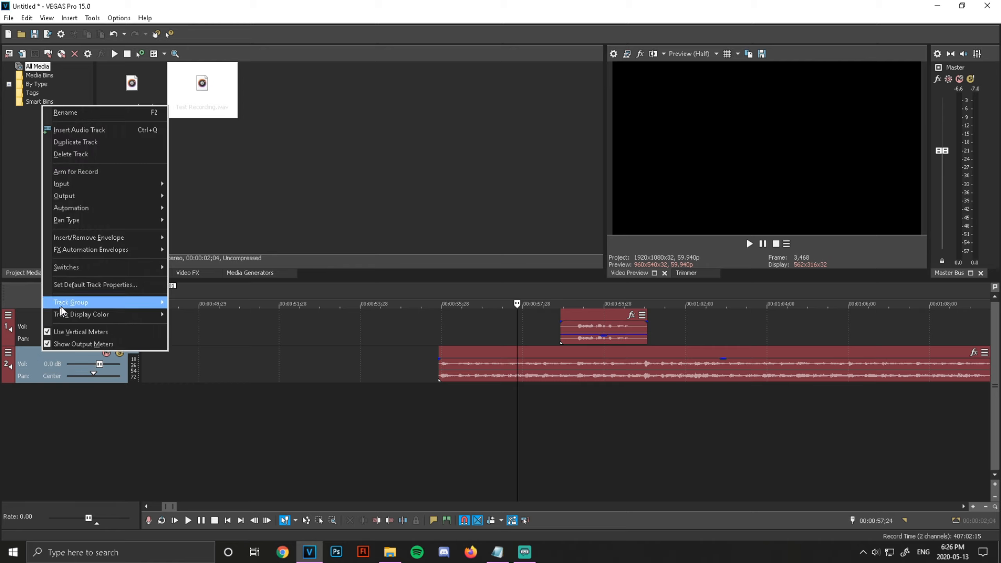
pyautogui.moveTo(110, 241)
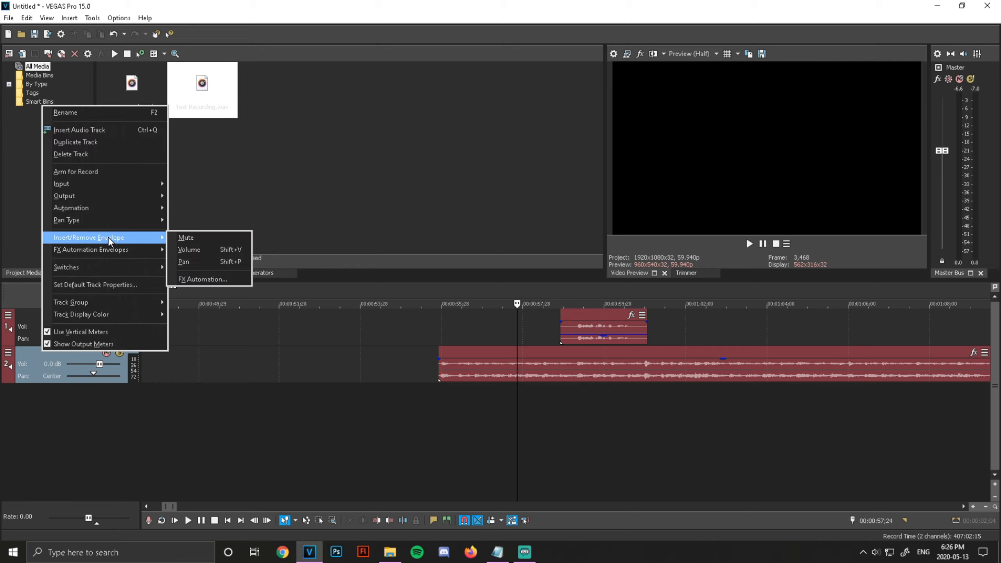
pyautogui.click(202, 248)
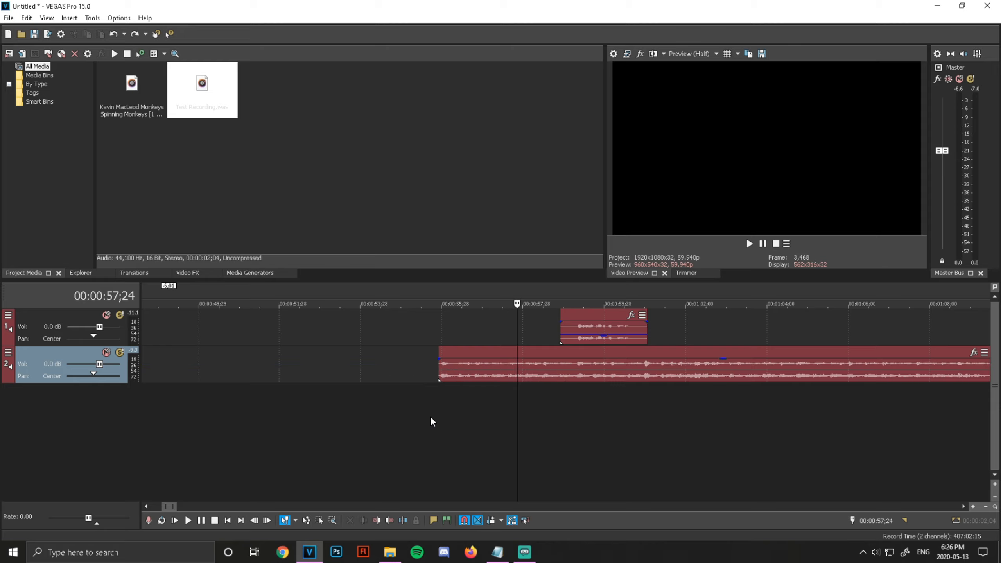
pyautogui.rightClick(40, 355)
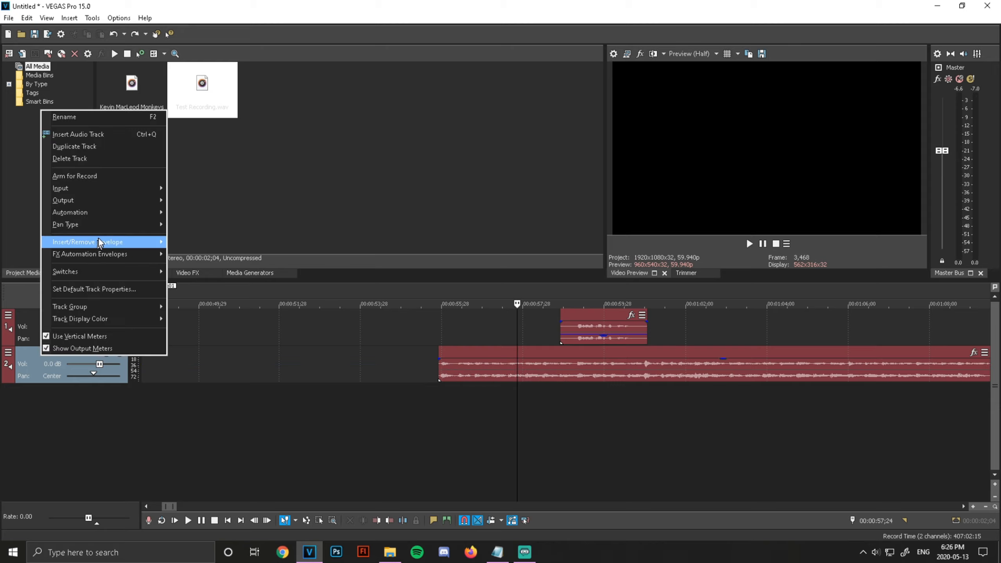
pyautogui.moveTo(118, 241)
pyautogui.click(195, 254)
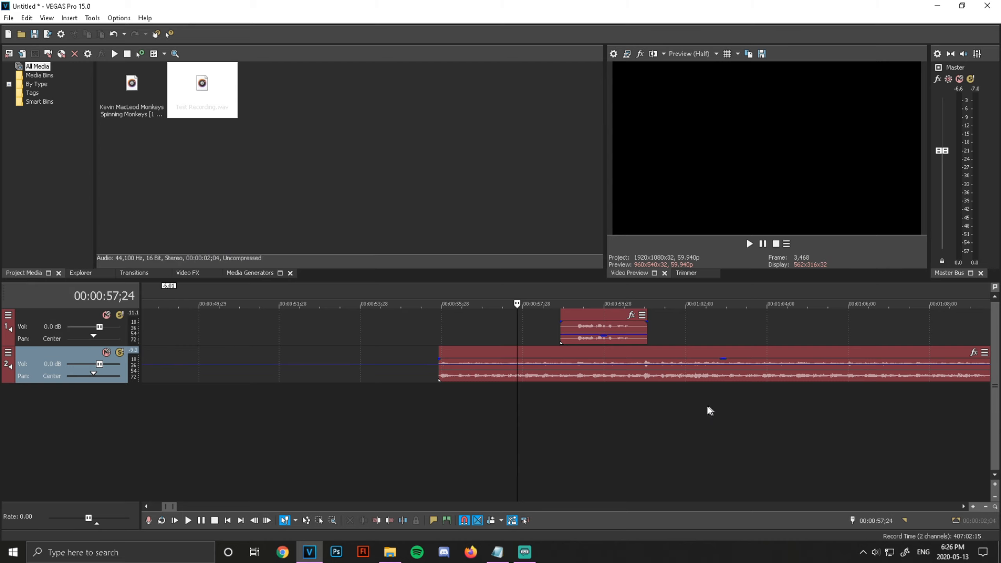
# Mark a time range around the spoken part of the track 1 clip and place the playhead near its start
pyautogui.scroll(2, 603, 437)
pyautogui.click(635, 400)
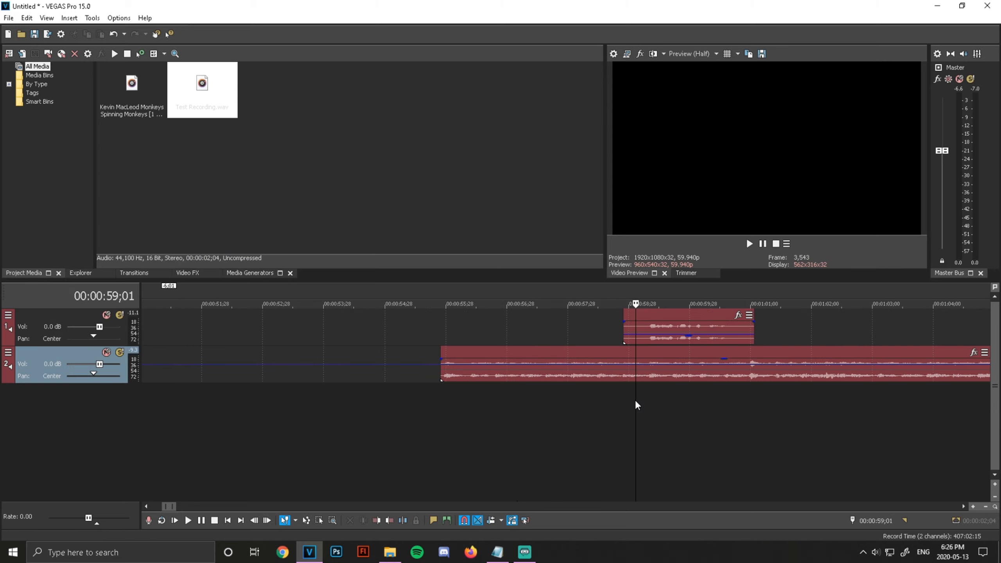
pyautogui.scroll(1, 634, 400)
pyautogui.scroll(-2, 630, 401)
pyautogui.scroll(1, 599, 394)
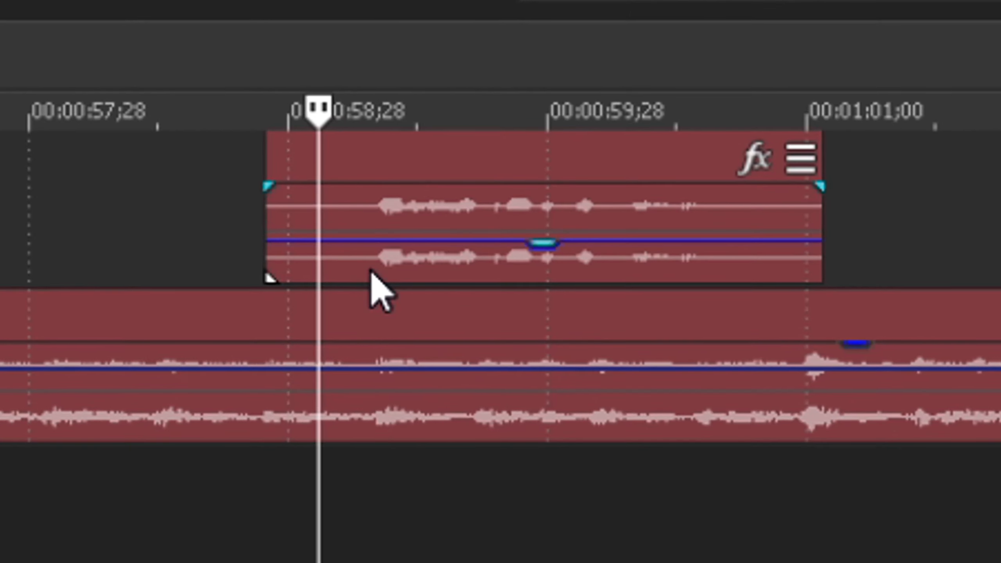
pyautogui.moveTo(468, 179); pyautogui.dragTo(487, 178)
pyautogui.moveTo(384, 45); pyautogui.dragTo(726, 36)
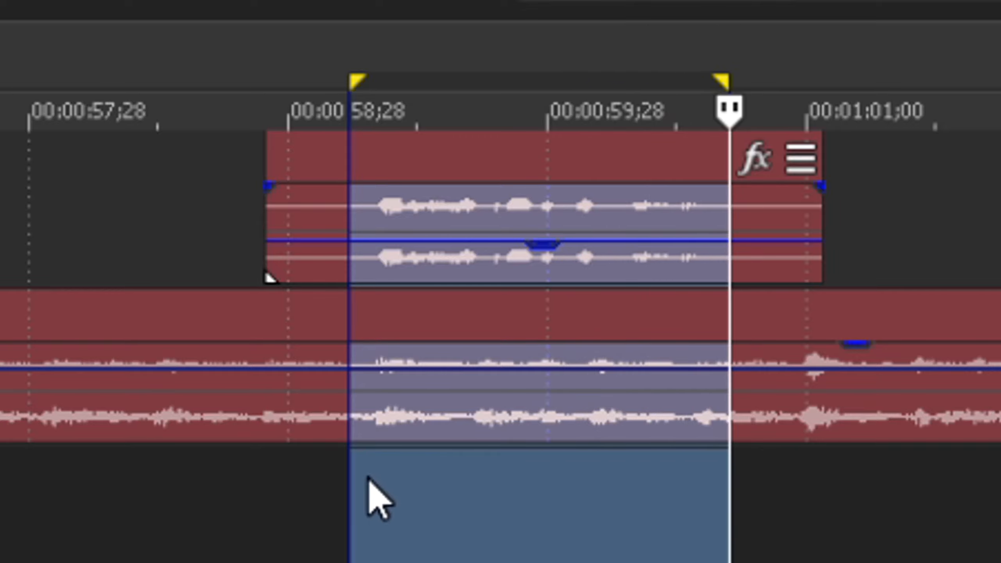
pyautogui.click(362, 512)
# Add two closely spaced volume envelope points to the track 2 music clip just before the speech begins
pyautogui.rightClick(322, 365)
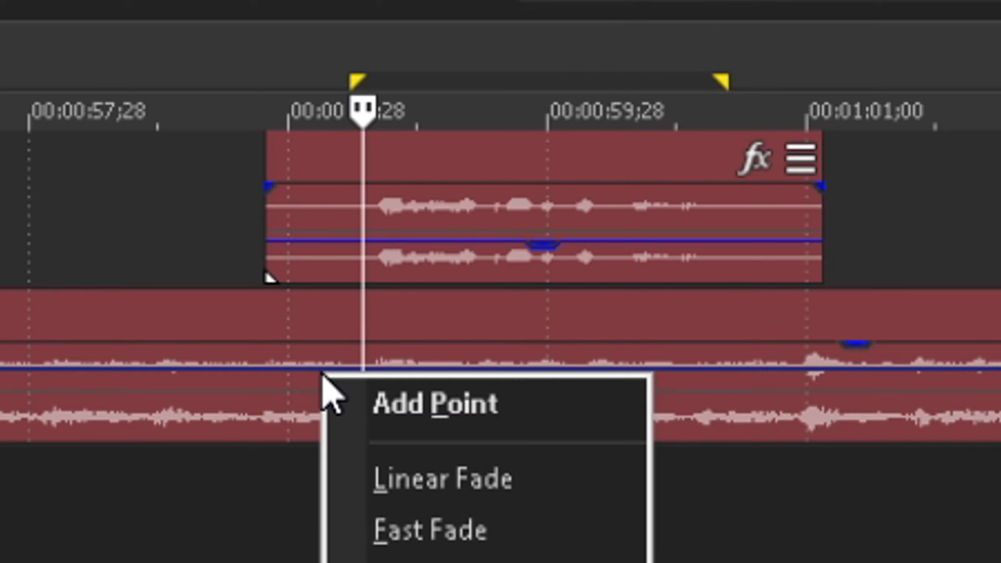
pyautogui.click(362, 402)
pyautogui.rightClick(352, 378)
pyautogui.click(375, 402)
# Add two closely spaced volume envelope points to the track 2 music clip just after the speech ends
pyautogui.rightClick(739, 367)
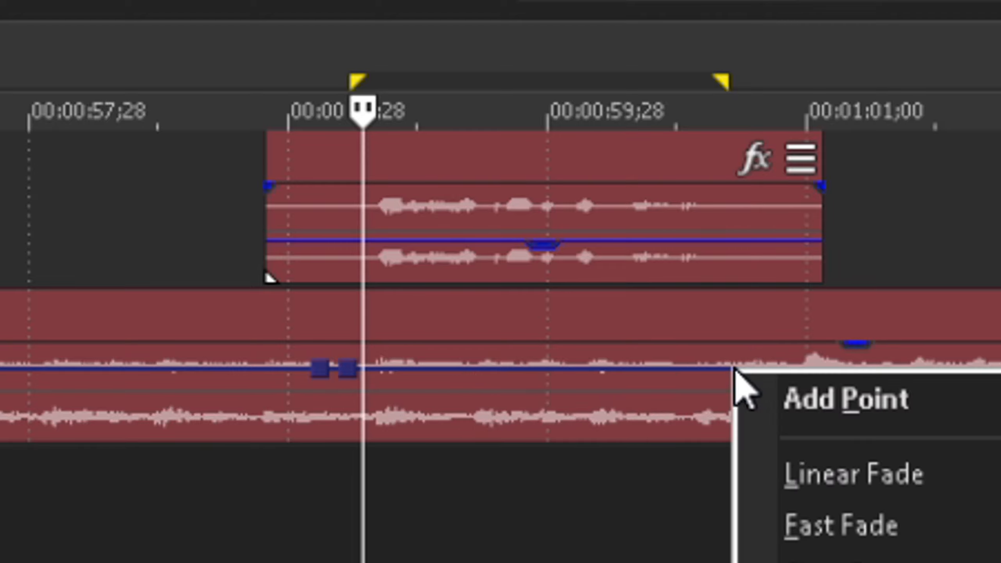
pyautogui.click(793, 398)
pyautogui.rightClick(752, 359)
pyautogui.rightClick(743, 363)
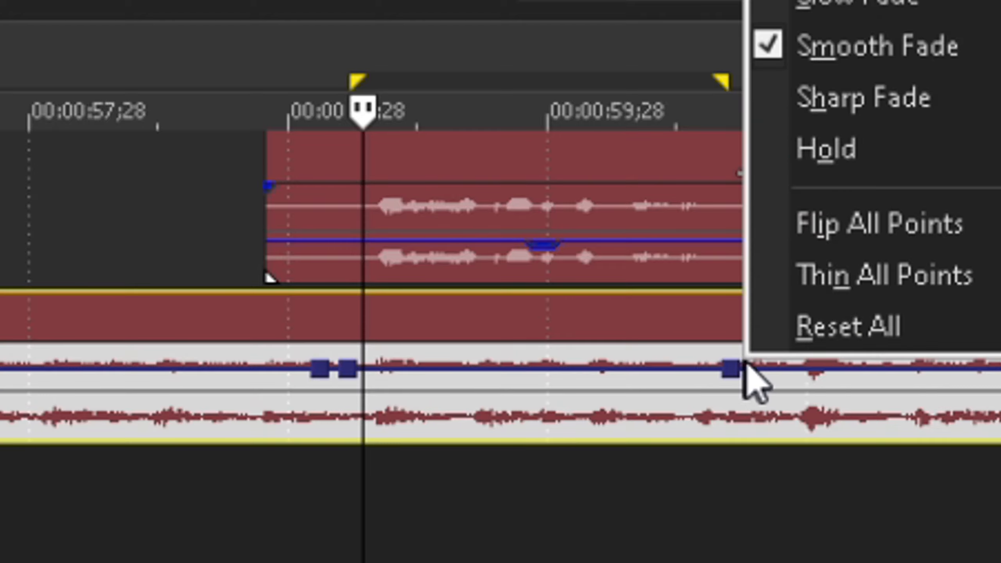
pyautogui.click(676, 538)
pyautogui.rightClick(766, 369)
pyautogui.click(788, 388)
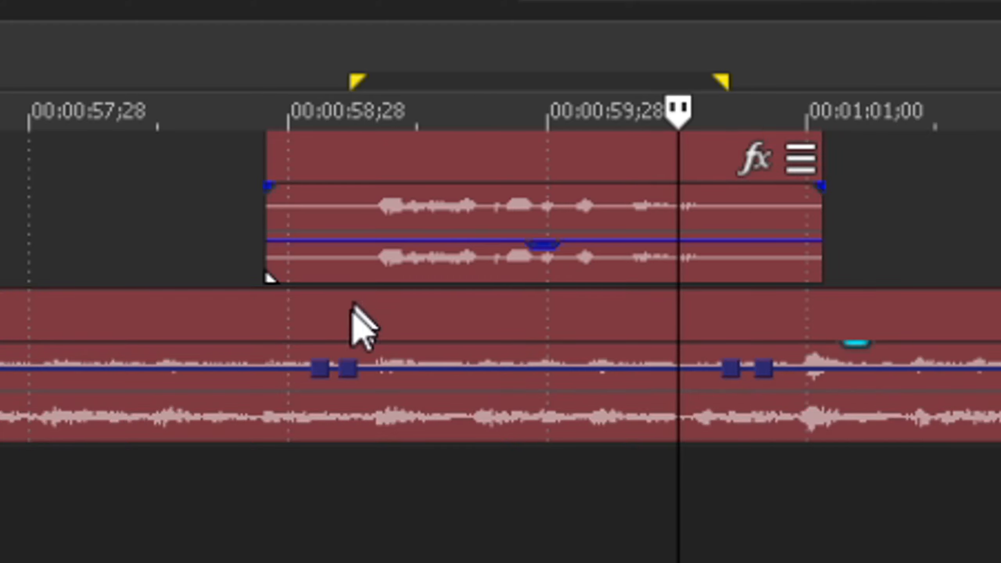
# Lower the two inner volume points to about -9.5 dB and play back the dip from 00:00:57;17
pyautogui.moveTo(352, 379); pyautogui.dragTo(355, 429)
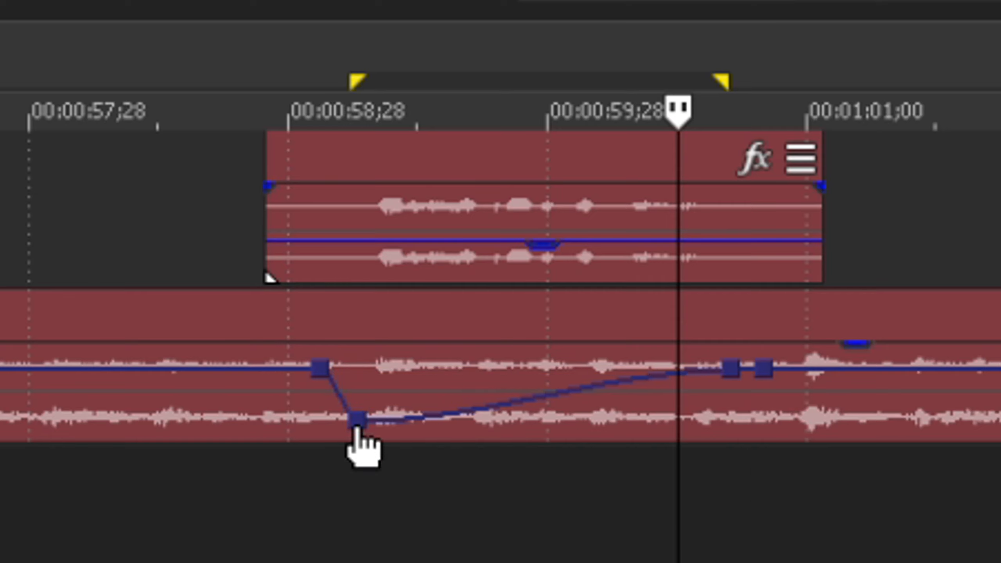
pyautogui.moveTo(728, 373); pyautogui.dragTo(718, 421)
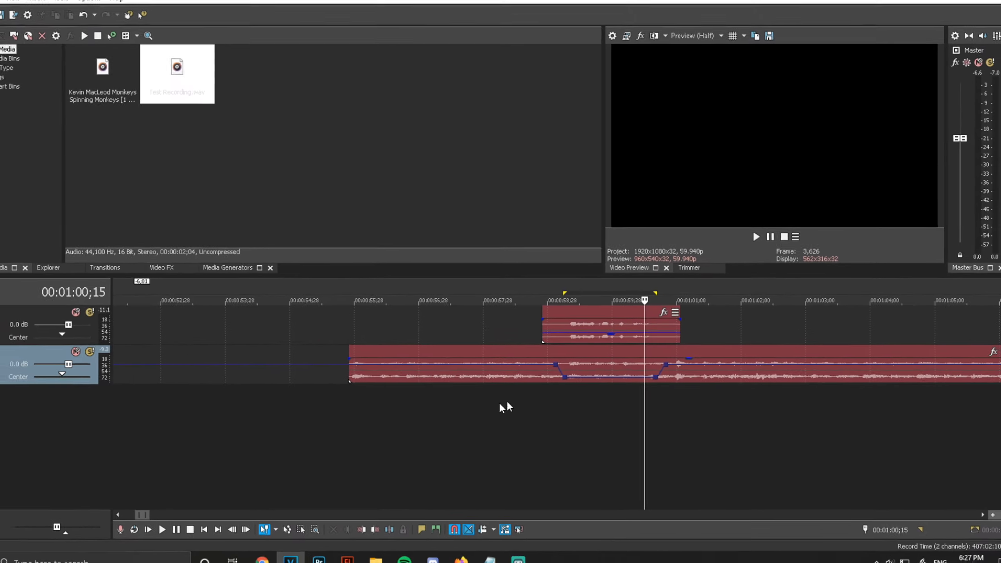
pyautogui.click(379, 422)
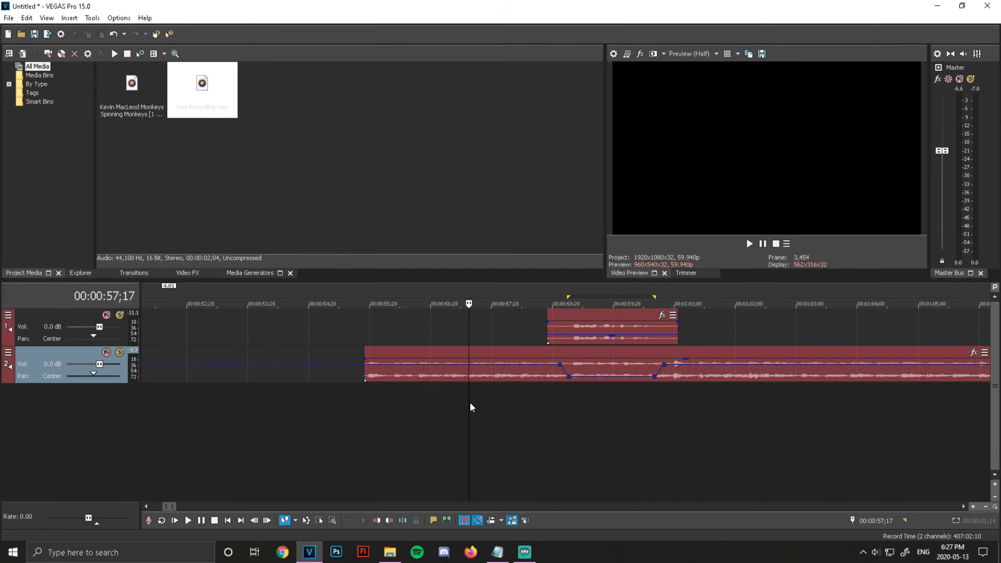
pyautogui.click(750, 246)
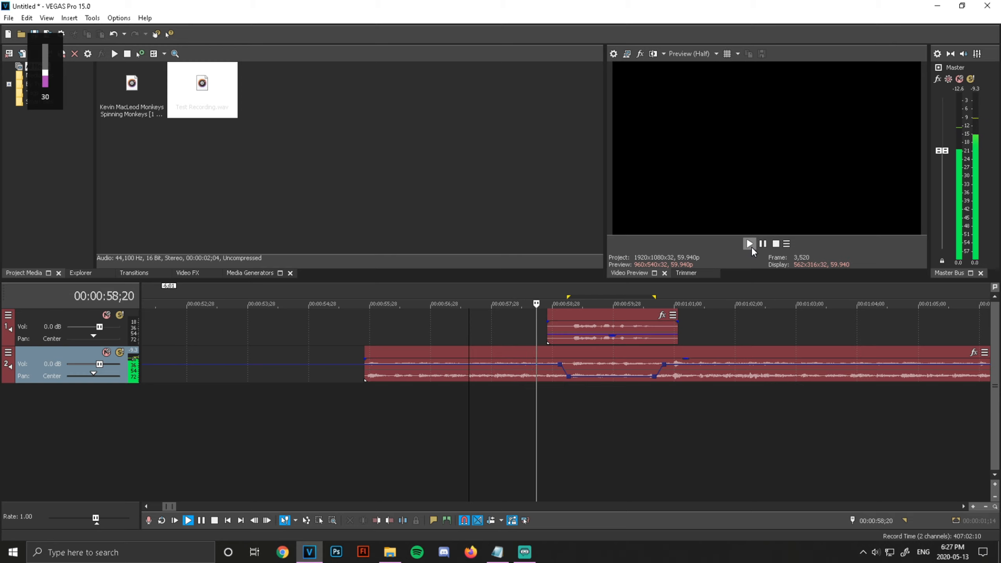
pyautogui.click(776, 244)
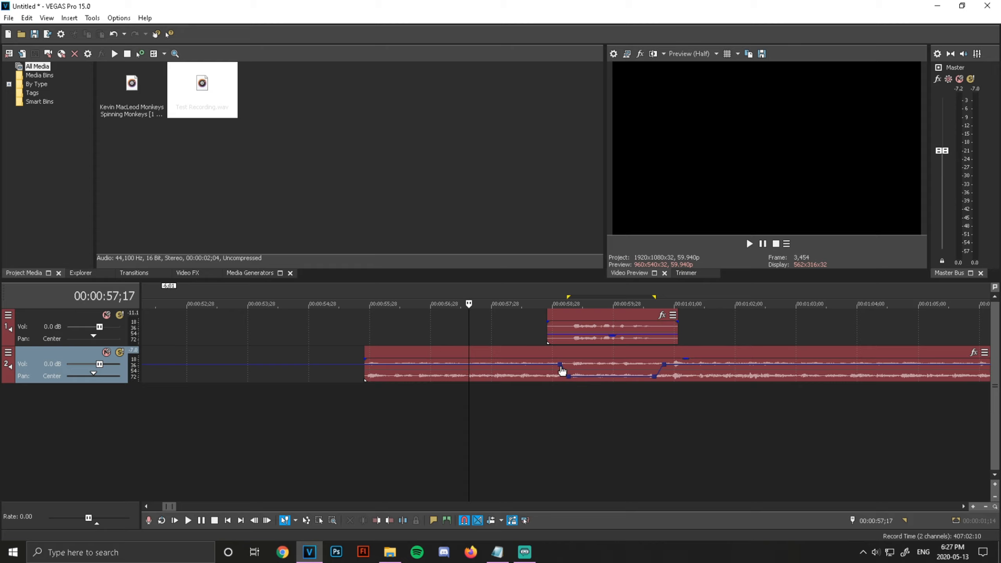
# Move the two outer volume points further outward to make the music's fade down and fade up more gradual
pyautogui.moveTo(560, 365)
pyautogui.moveTo(560, 366); pyautogui.dragTo(540, 366)
pyautogui.moveTo(669, 367); pyautogui.dragTo(688, 368)
pyautogui.moveTo(543, 366); pyautogui.dragTo(523, 367)
pyautogui.moveTo(687, 365); pyautogui.dragTo(698, 364)
# Raise the system volume, then play back the more gradual music dip from 00:00:57;17 and stop
pyautogui.press('XF86AudioRaiseVolume')
pyautogui.press('XF86AudioRaiseVolume')
pyautogui.press('XF86AudioRaiseVolume')
pyautogui.press('XF86AudioRaiseVolume')
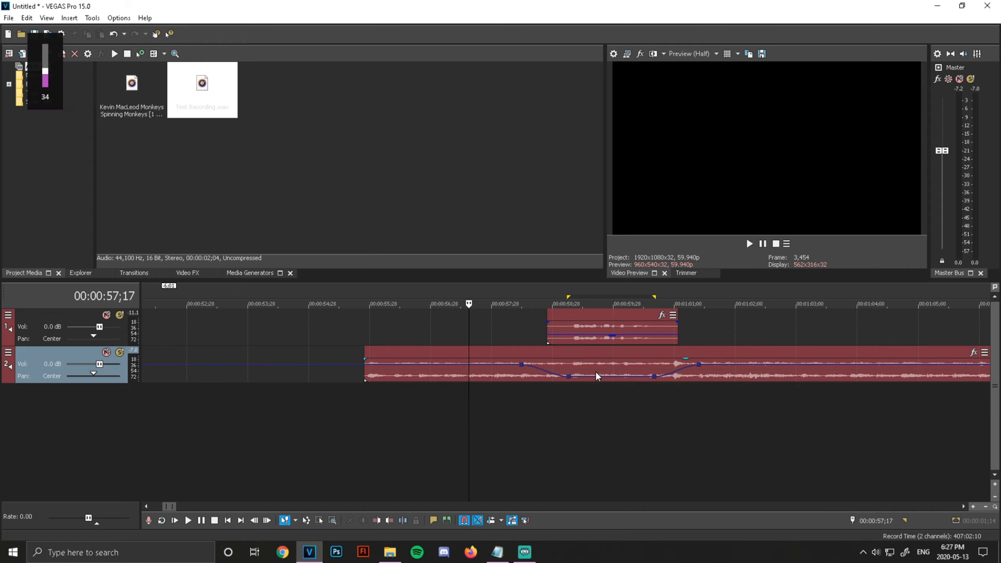
pyautogui.press('XF86AudioRaiseVolume')
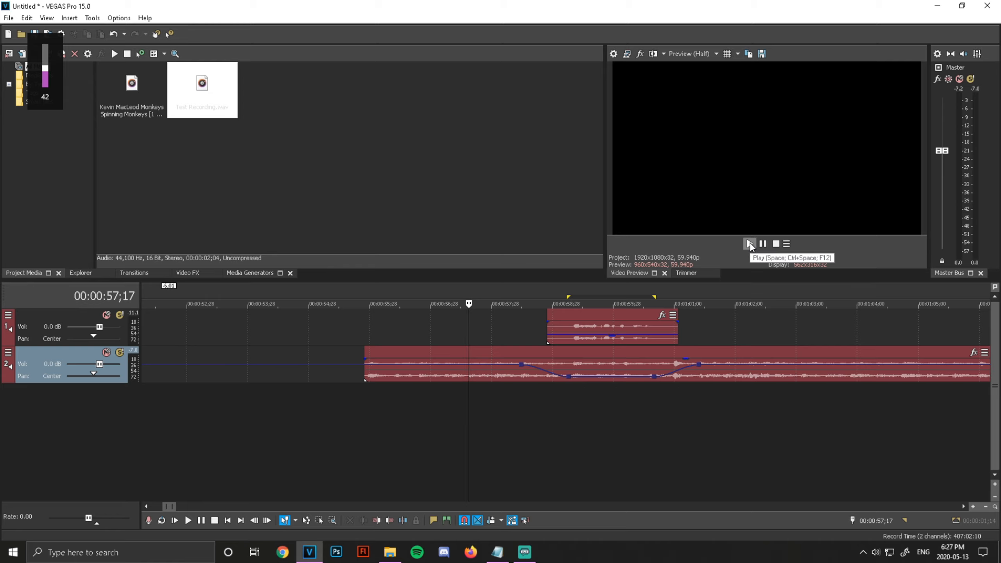
pyautogui.click(749, 243)
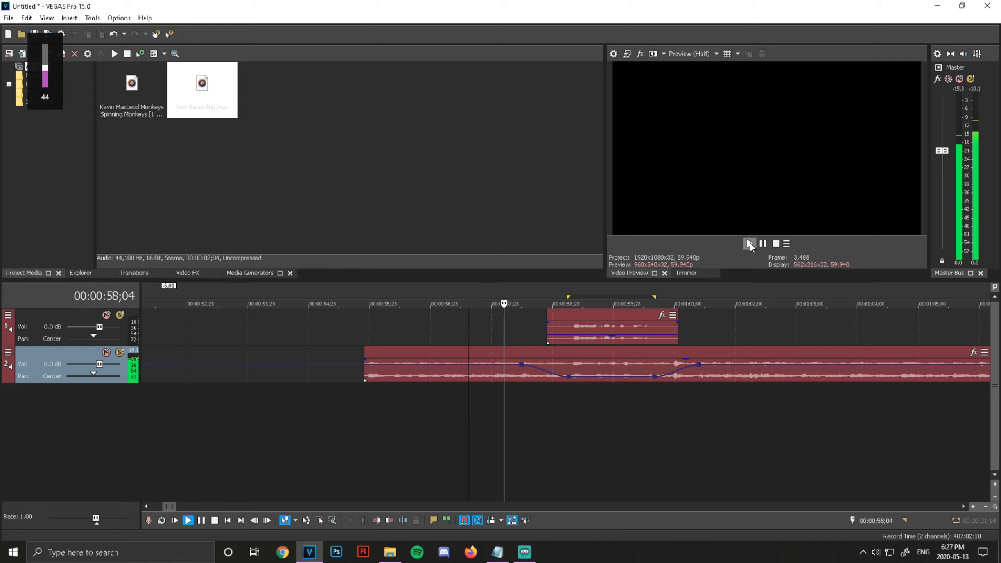
pyautogui.click(774, 244)
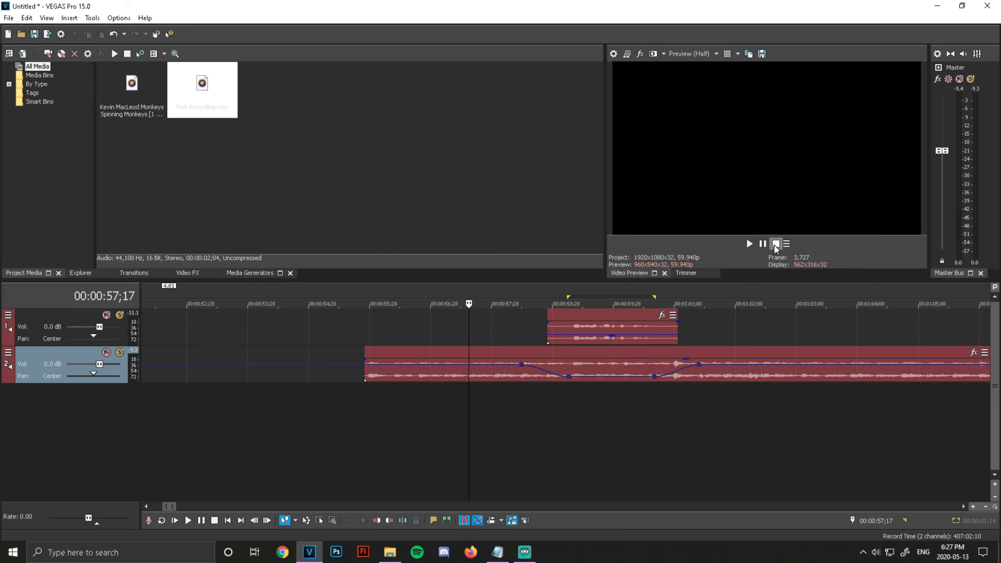
# Move the music's second inner volume point slightly outward and set the curve from the first outer point to Fast Fade
pyautogui.moveTo(655, 380); pyautogui.dragTo(662, 381)
pyautogui.moveTo(569, 377)
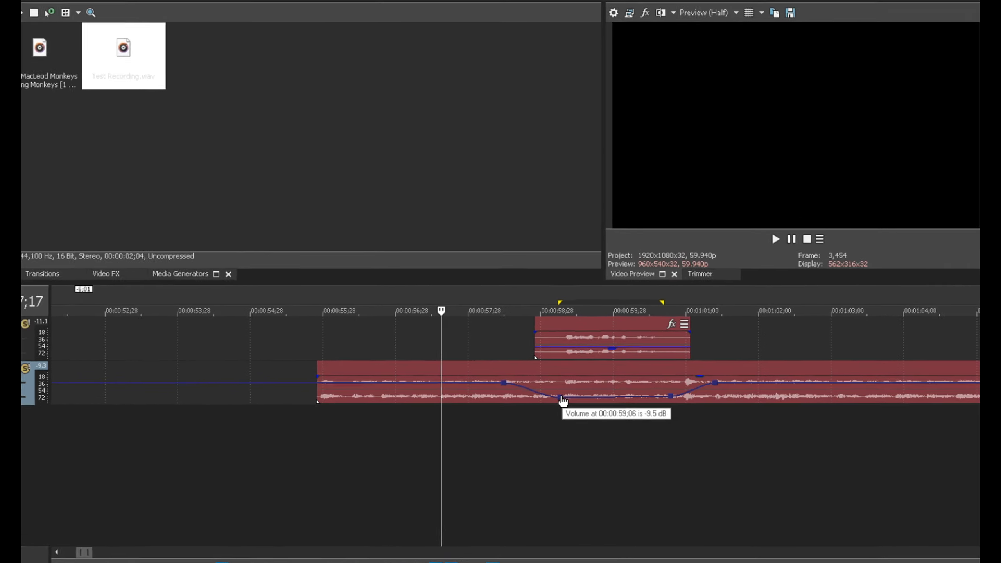
pyautogui.rightClick(569, 377)
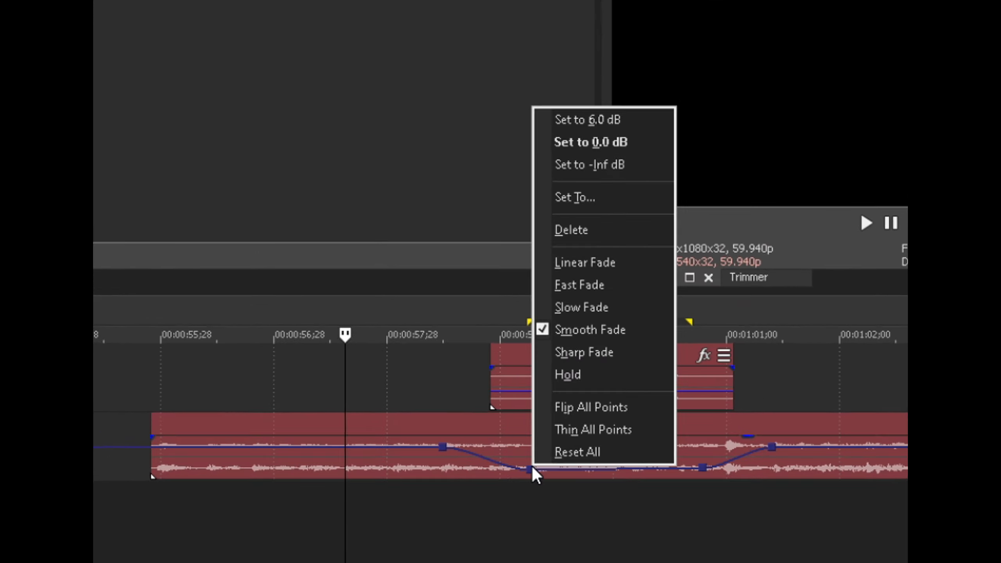
pyautogui.rightClick(407, 481)
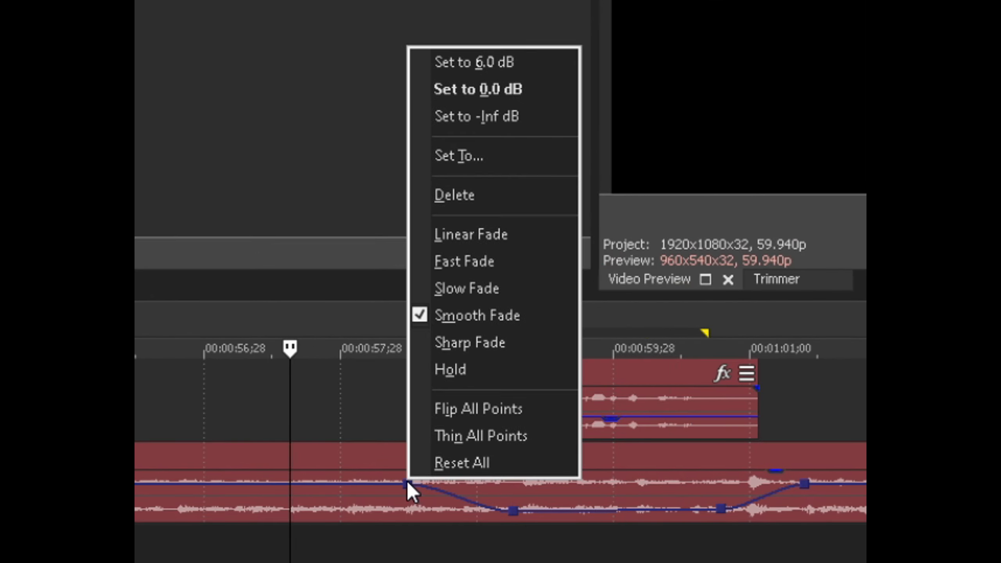
pyautogui.click(469, 262)
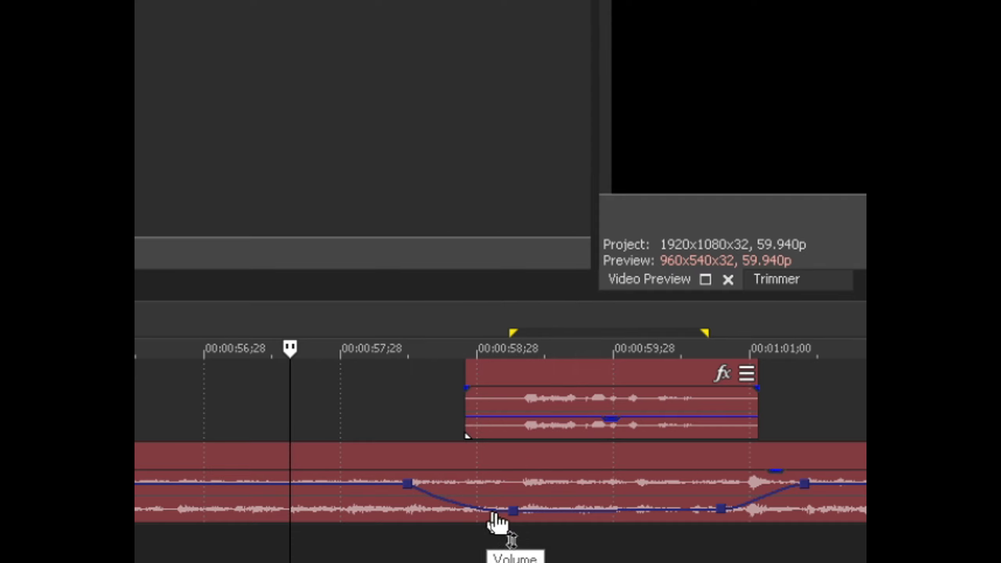
# Change the curve leading from the music's first outer volume point into the dip to Slow Fade
pyautogui.rightClick(408, 484)
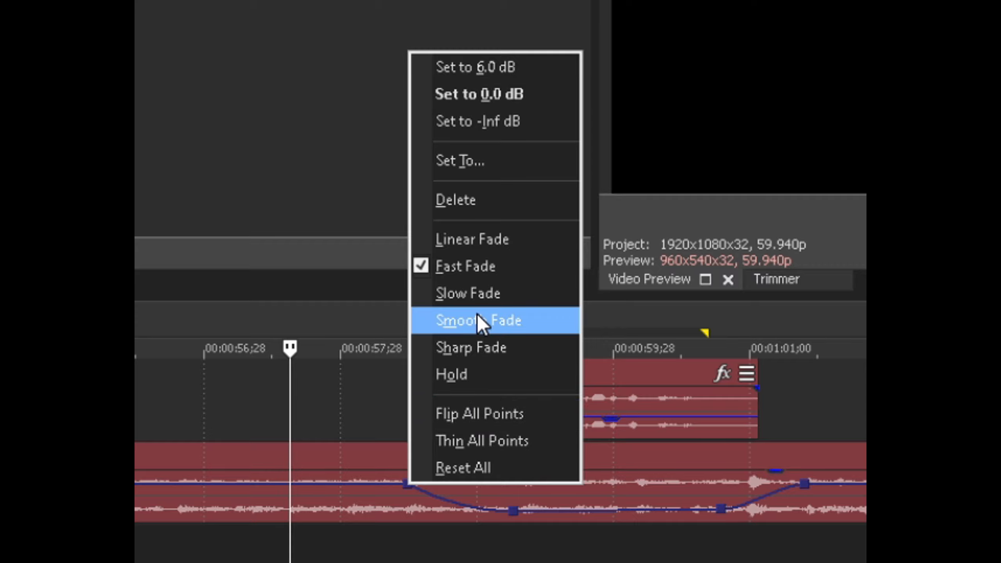
pyautogui.click(461, 294)
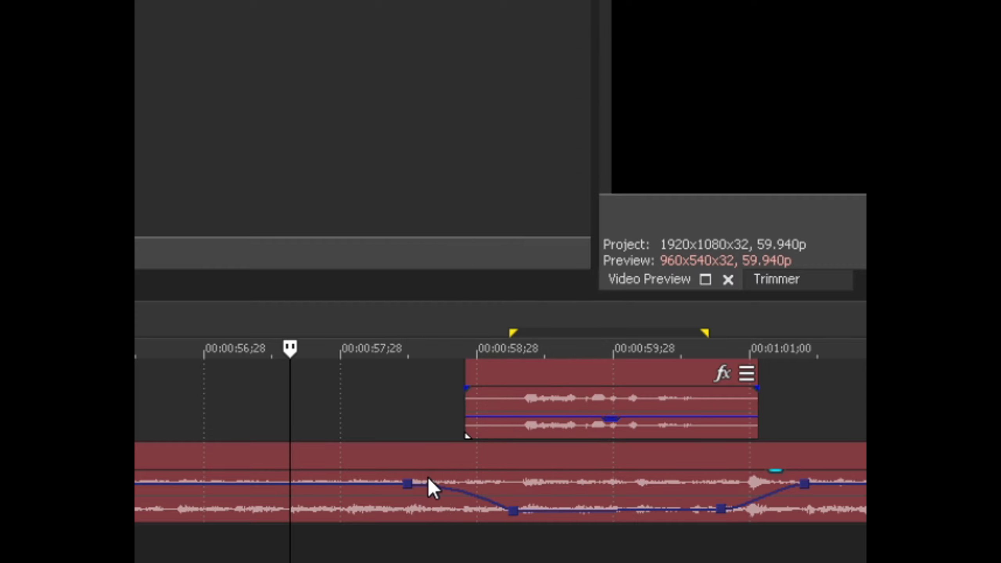
pyautogui.rightClick(407, 484)
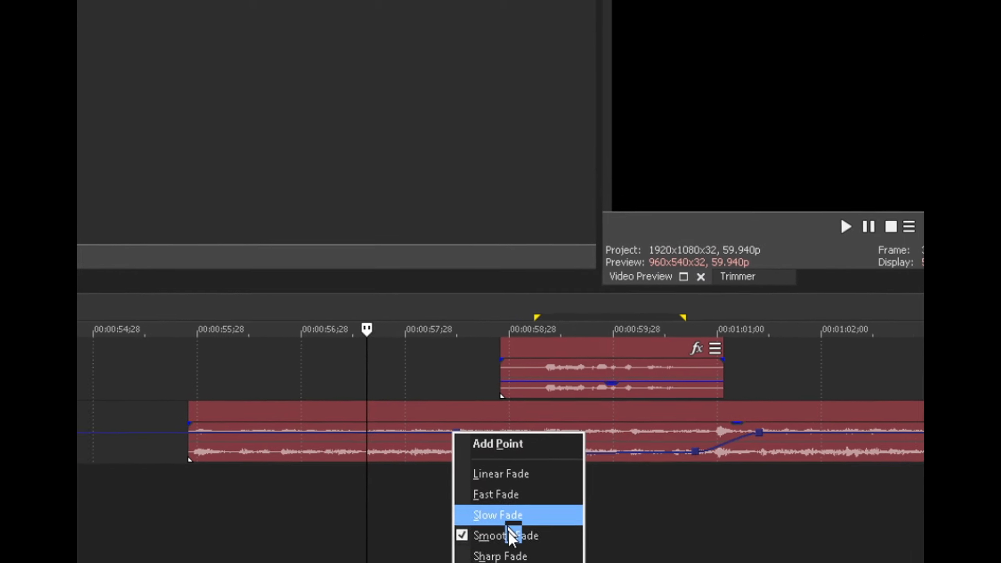
pyautogui.click(528, 472)
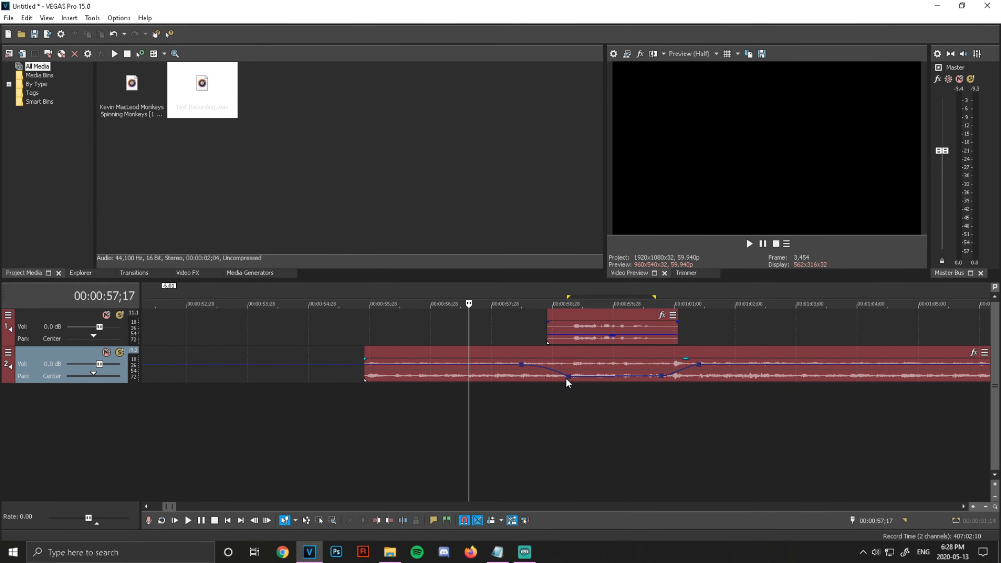
pyautogui.rightClick(566, 378)
pyautogui.click(568, 375)
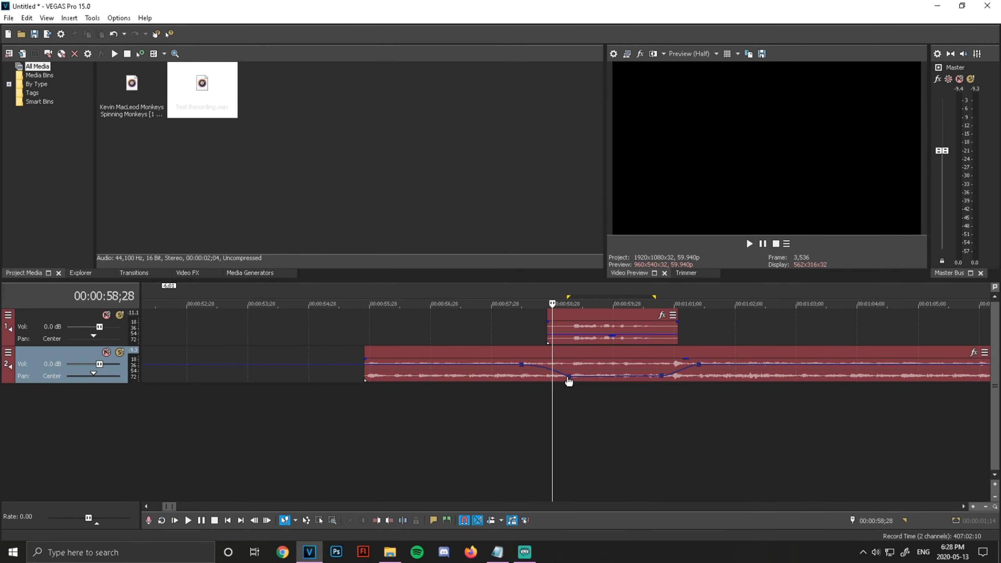
pyautogui.rightClick(567, 377)
pyautogui.click(584, 299)
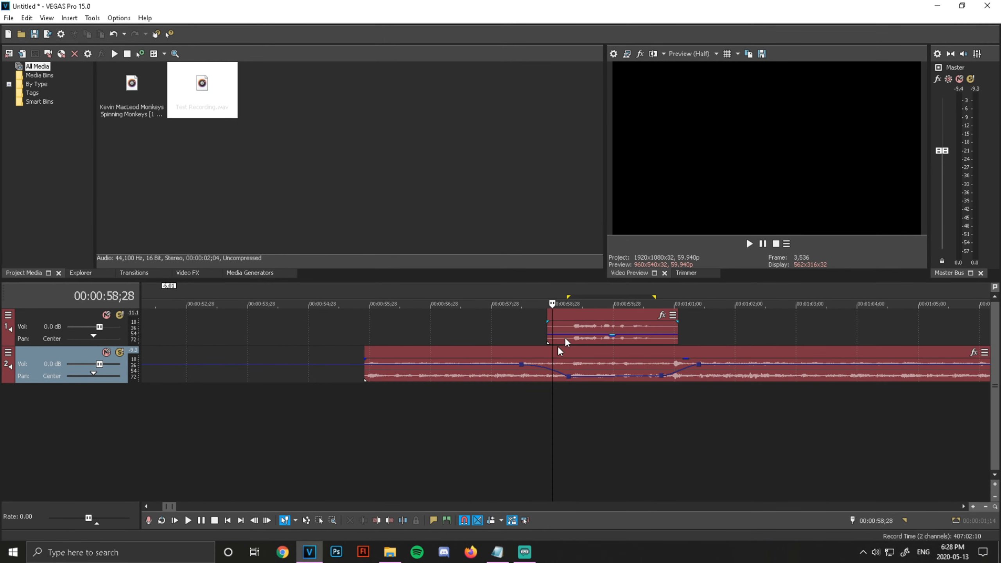
pyautogui.rightClick(521, 364)
pyautogui.click(511, 390)
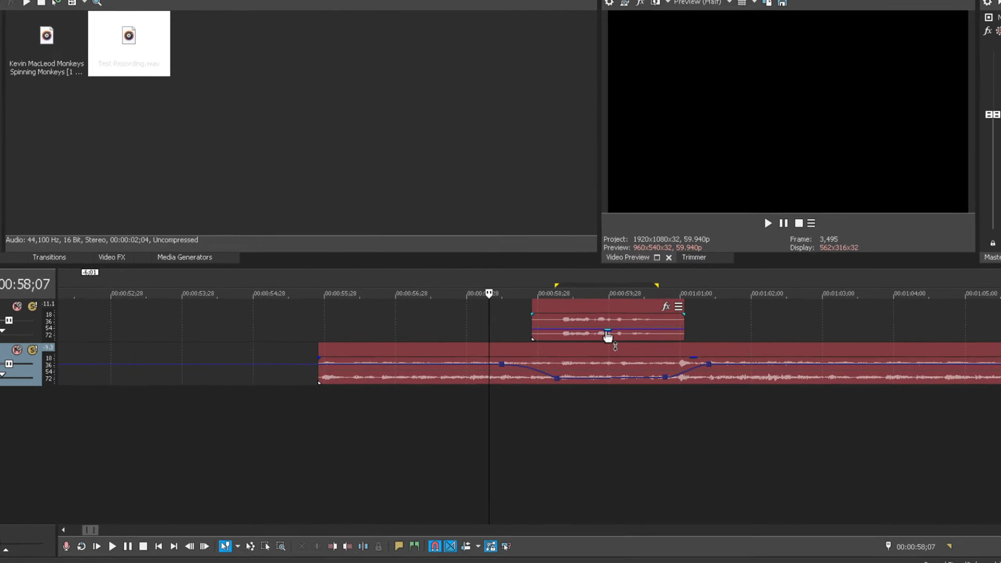
# Move the music's first inner volume point slightly earlier and lower it to about -11.2 dB at 00:00:59;03
pyautogui.moveTo(607, 333)
pyautogui.mouseDown()
pyautogui.moveTo(614, 321)
pyautogui.moveTo(605, 331)
pyautogui.mouseUp()
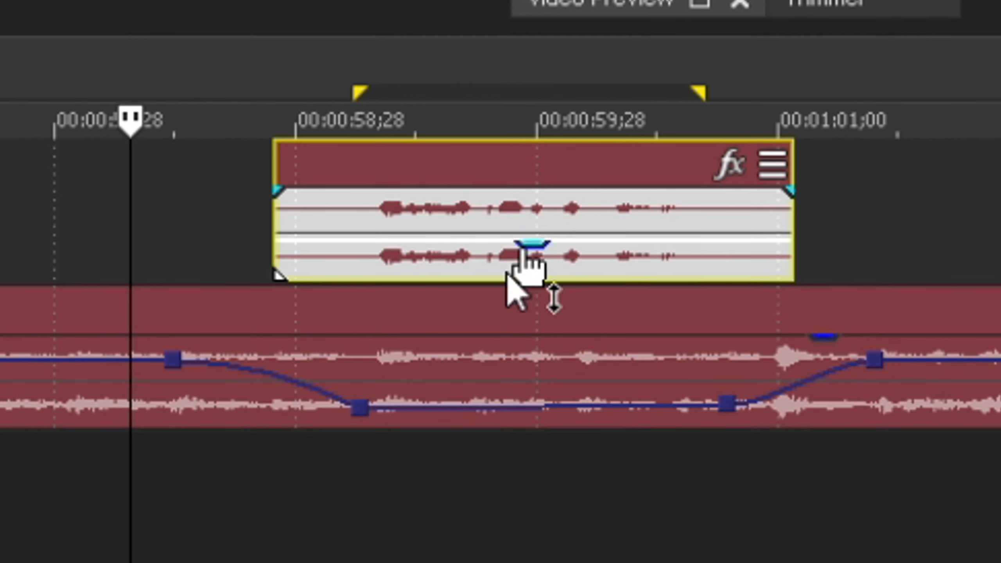
pyautogui.click(360, 407)
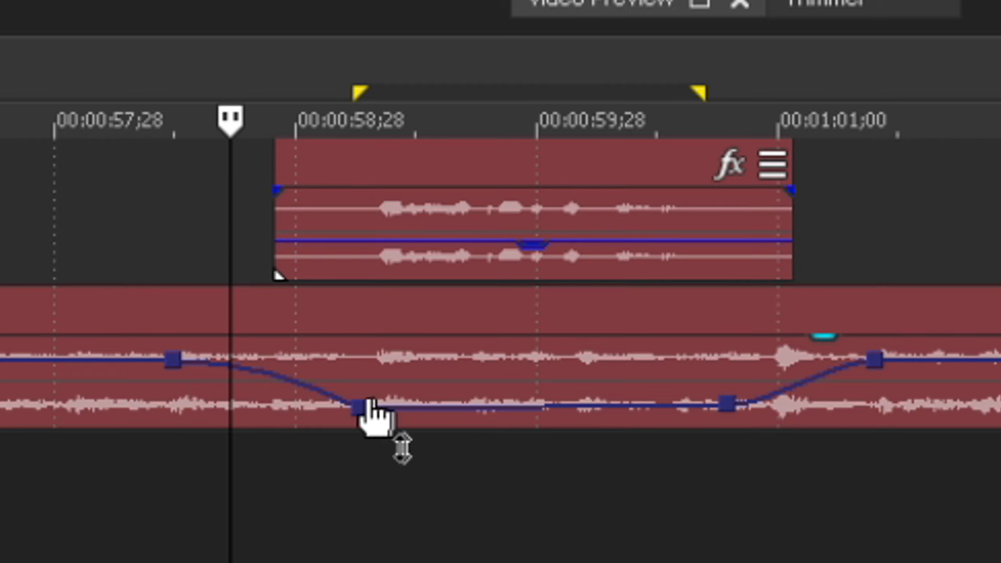
pyautogui.moveTo(359, 407)
pyautogui.moveTo(359, 407); pyautogui.dragTo(335, 413)
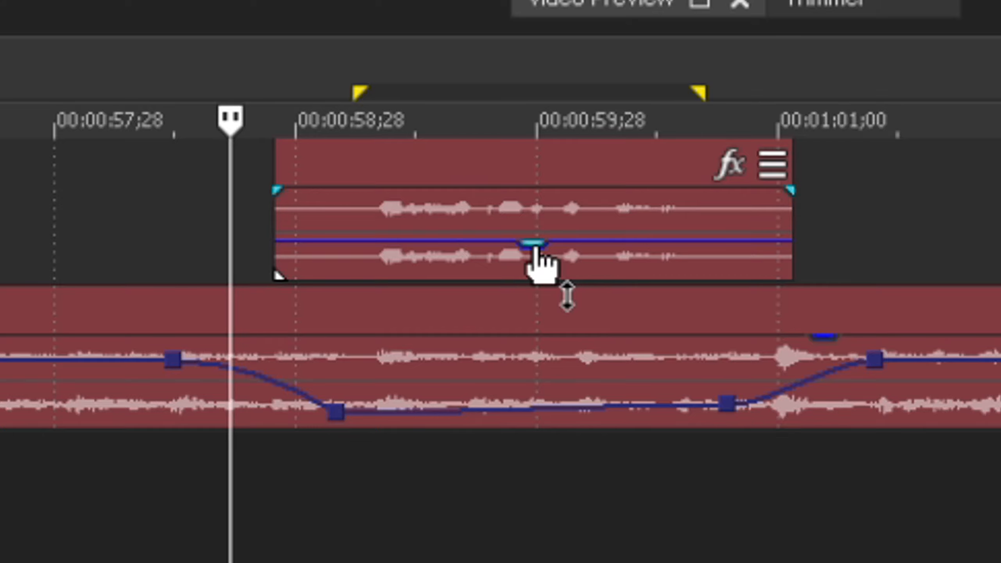
# Raise the speech clip's gain slightly and readjust the music's second inner volume point at the end of the dip
pyautogui.moveTo(536, 244)
pyautogui.moveTo(536, 244); pyautogui.dragTo(512, 235)
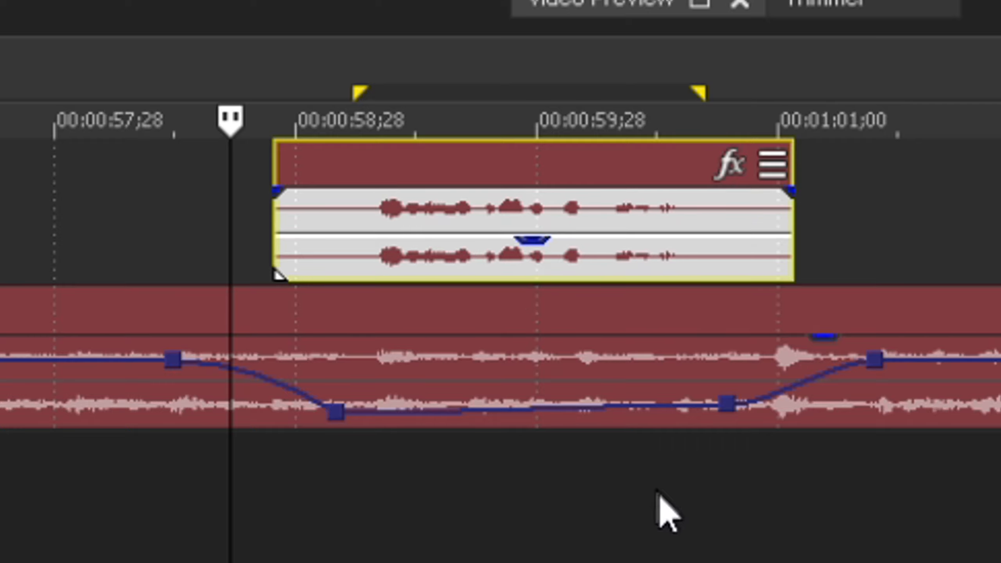
pyautogui.doubleClick(727, 399)
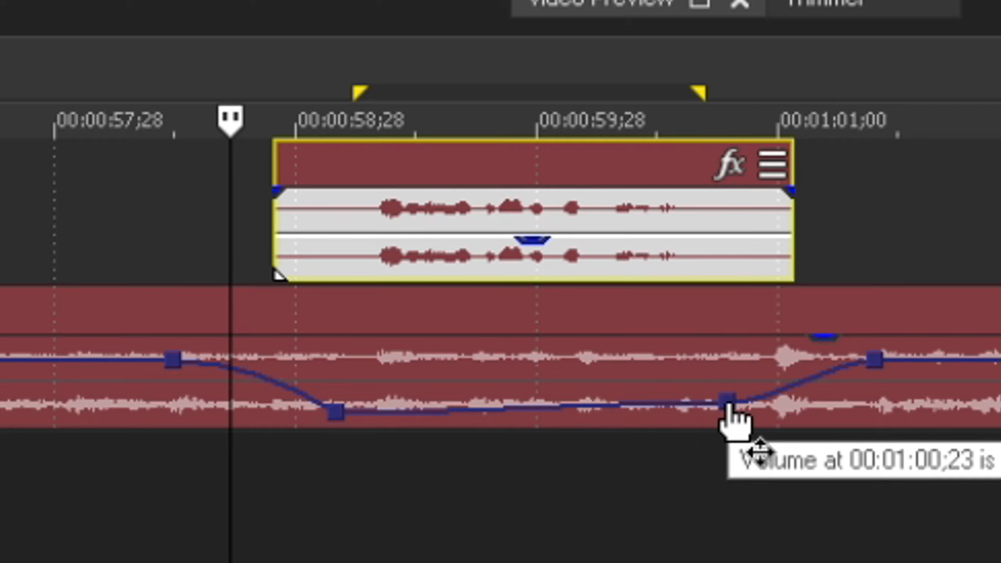
pyautogui.moveTo(726, 401); pyautogui.dragTo(671, 379)
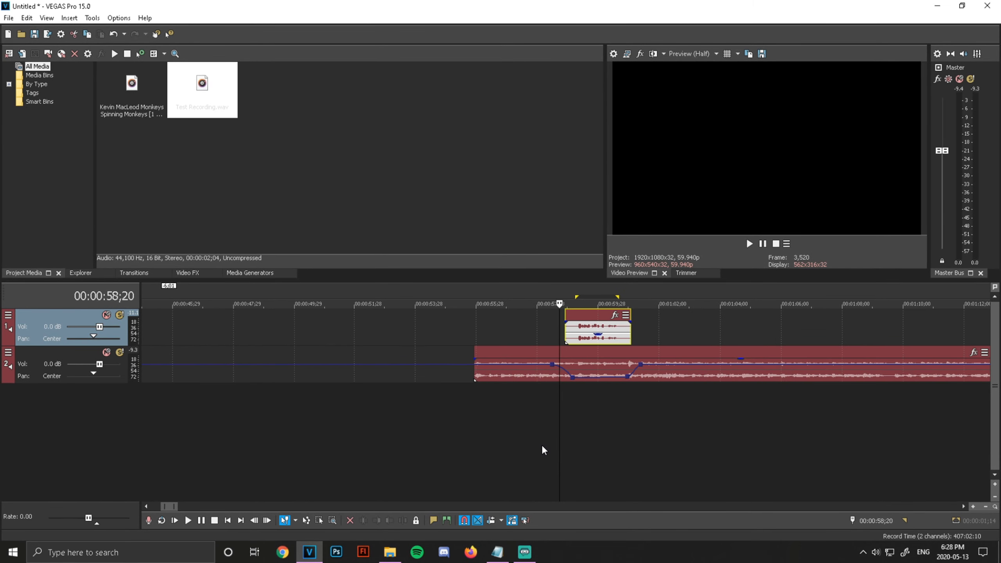
# Raise the gain of the speech clip on track 1 a little further
pyautogui.scroll(-6, 540, 449)
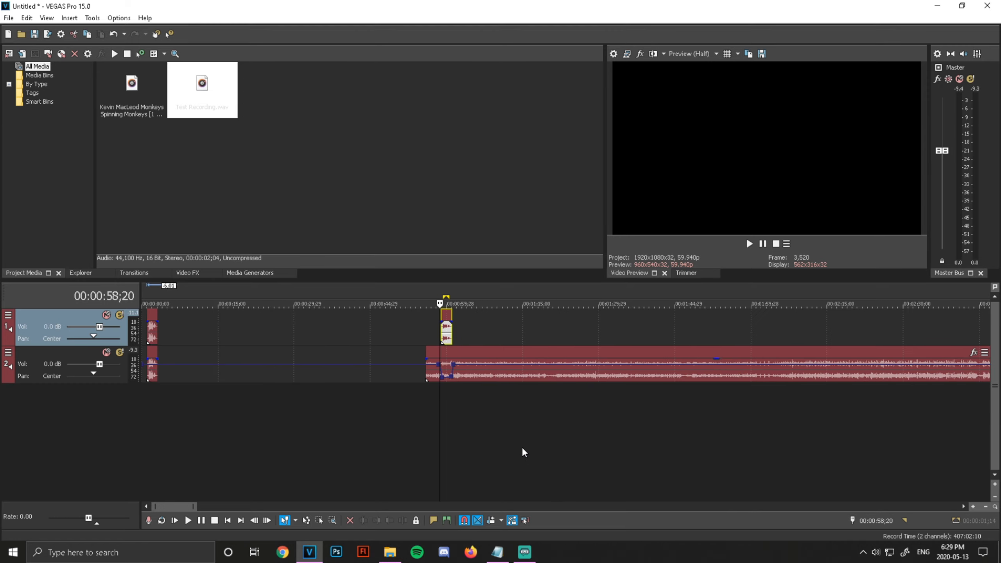
pyautogui.scroll(6, 511, 371)
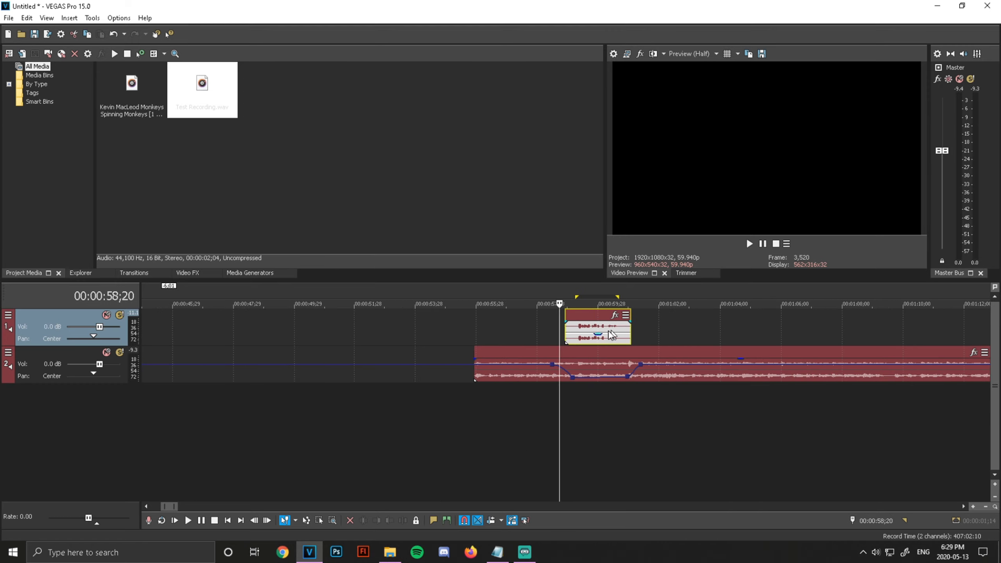
pyautogui.moveTo(598, 336); pyautogui.dragTo(615, 332)
# View the plug-ins available for the speech clip and the pan modes of track 1 without choosing any
pyautogui.click(614, 315)
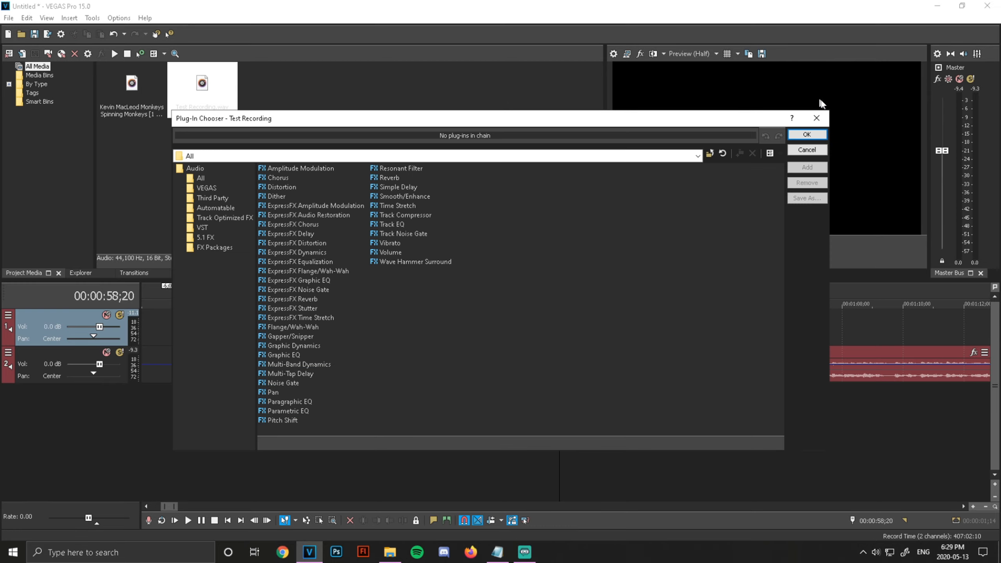
pyautogui.click(815, 118)
pyautogui.rightClick(97, 337)
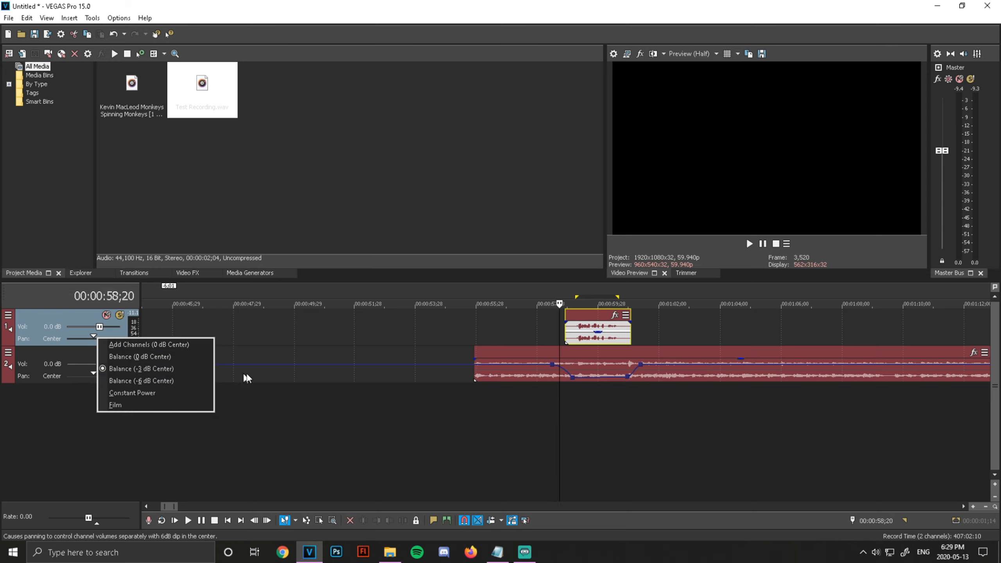
pyautogui.click(331, 378)
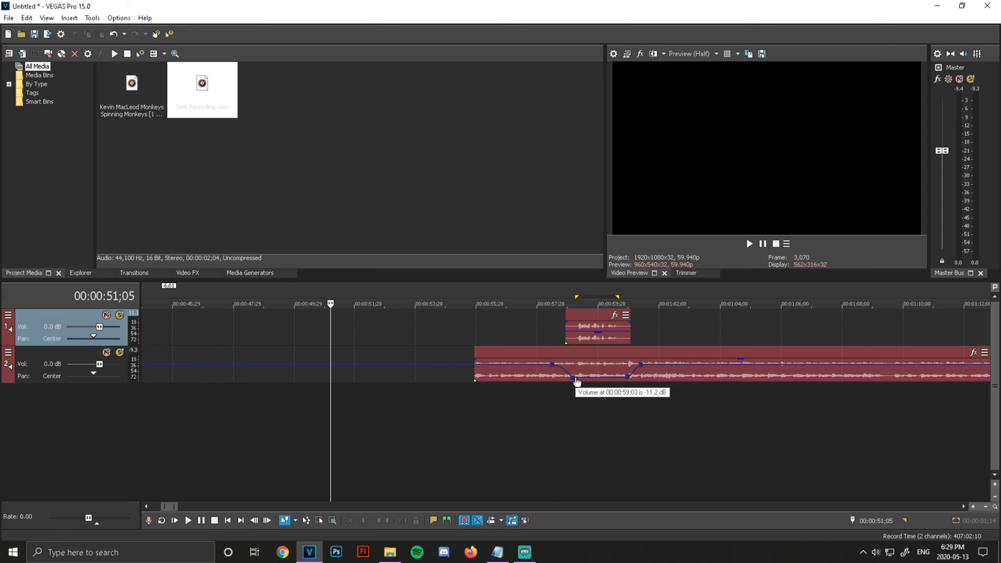